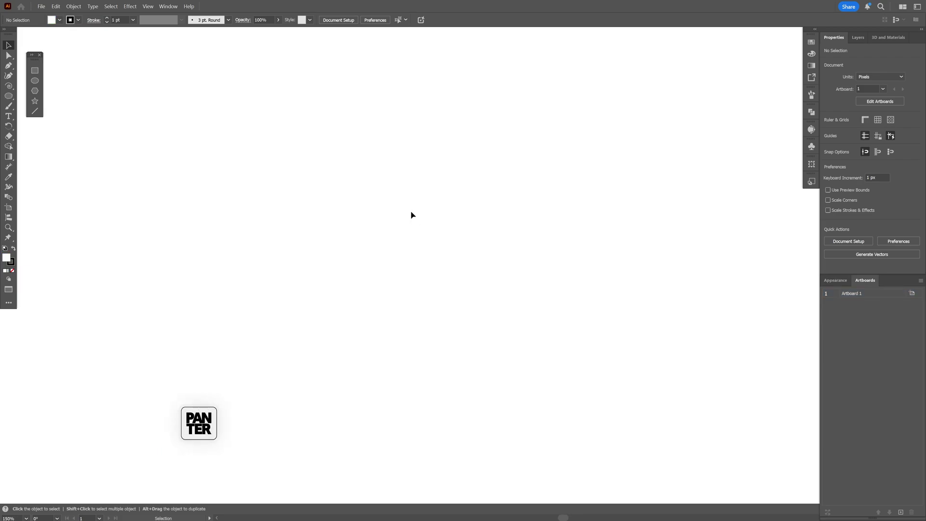
Step: Create the text PANTER VISION and set its font to Inter Black
{"action": "key", "text": "t"}
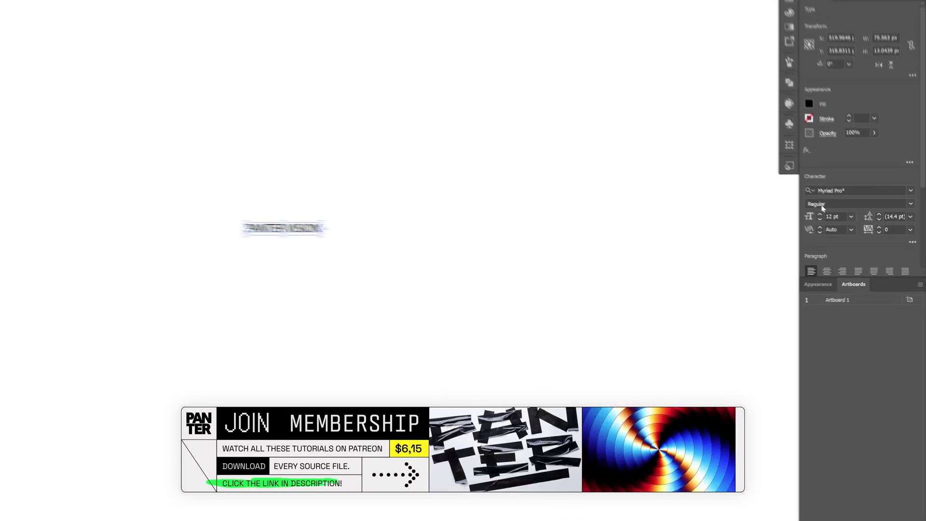
{"action": "left_click", "coordinate": [863, 202]}
{"action": "type", "text": "Inter"}
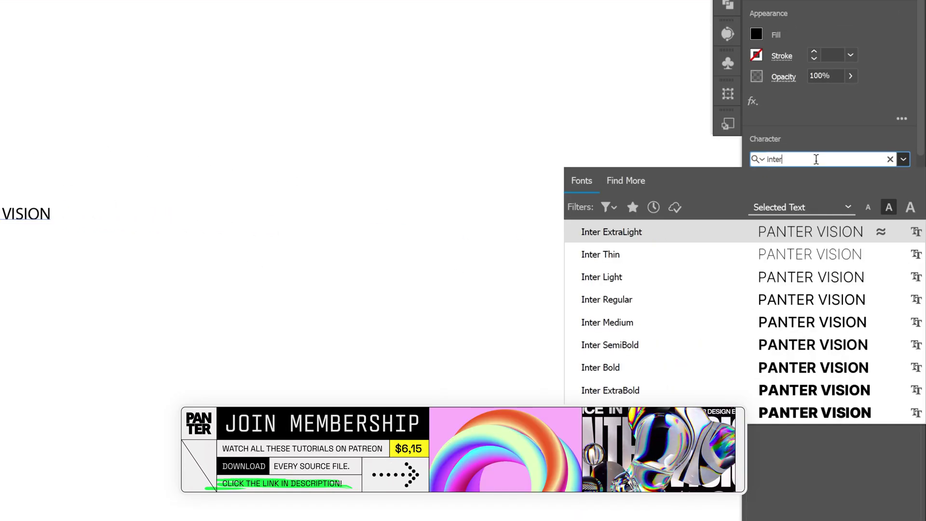
{"action": "left_click", "coordinate": [812, 413]}
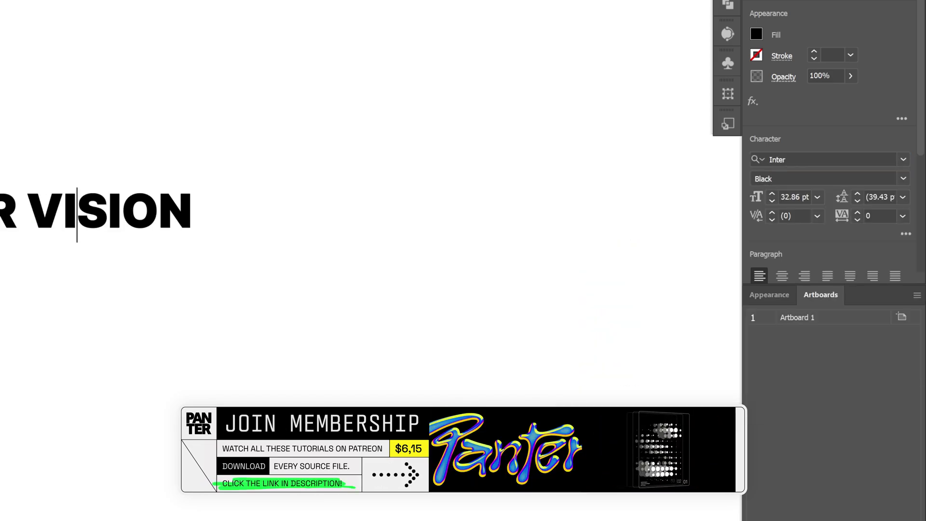
Step: Repeat PANTER VISION so the phrase appears three times on one line, with a tracking of -50
{"action": "key", "text": "ctrl+c"}
{"action": "key", "text": "Right"}
{"action": "key", "text": "ctrl+v"}
{"action": "key", "text": "ctrl+v"}
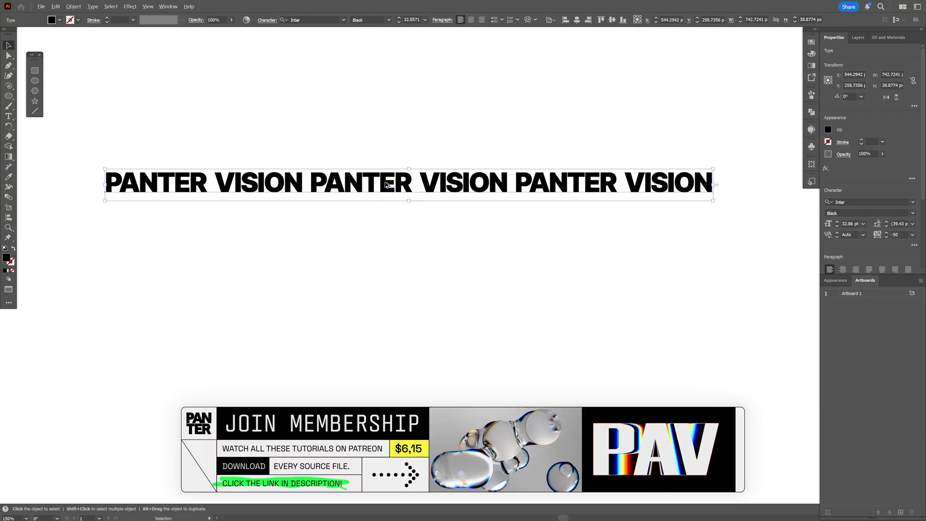
Step: Duplicate the text line directly below itself and cut PANT from the start of the copy
{"action": "left_click_drag", "start_coordinate": [386, 185], "coordinate": [386, 205]}
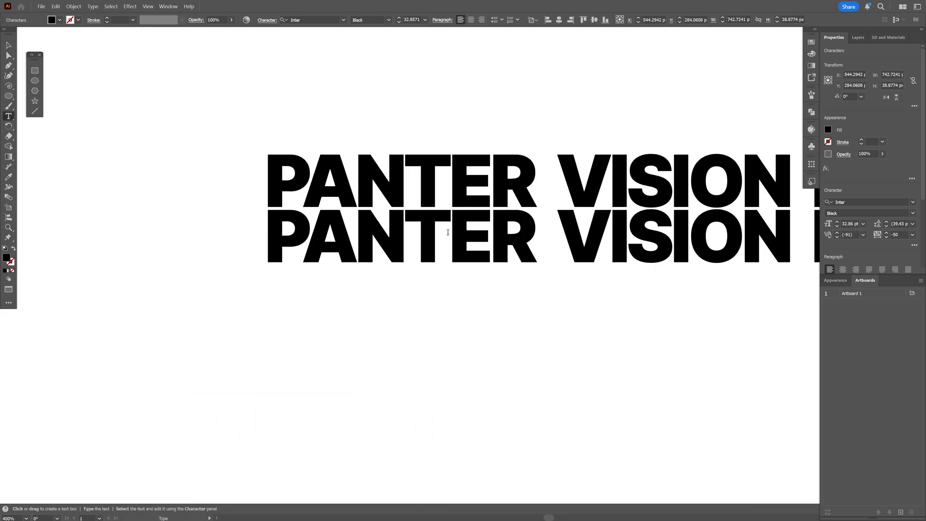
{"action": "left_click_drag", "start_coordinate": [447, 232], "coordinate": [75, 235]}
{"action": "key", "text": "ctrl+x"}
{"action": "scroll", "coordinate": [265, 235], "scroll_direction": "down", "scroll_amount": 2, "text": "alt"}
{"action": "key", "text": "Escape"}
{"action": "left_click_drag", "start_coordinate": [794, 245], "coordinate": [482, 249]}
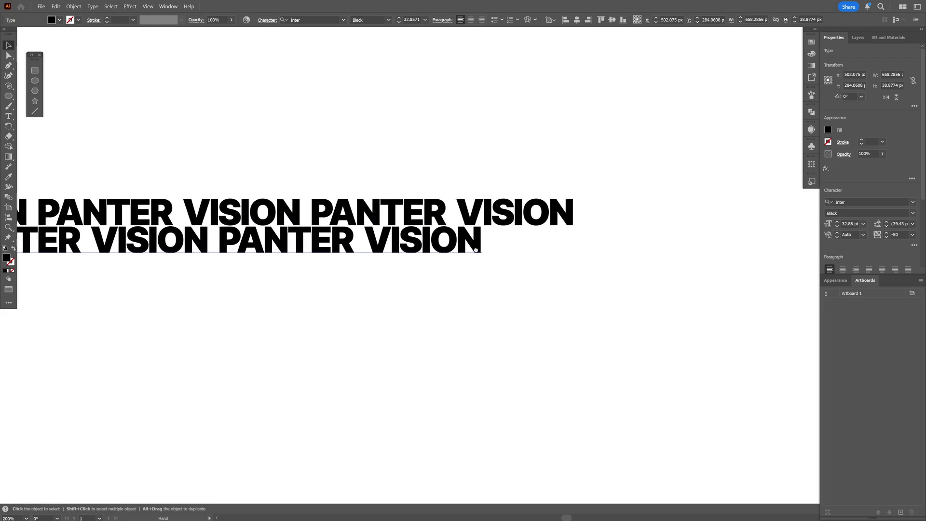
Step: Paste the cut PANT at the end of the second text line
{"action": "scroll", "coordinate": [482, 248], "scroll_direction": "up", "scroll_amount": 3, "text": "alt"}
{"action": "double_click", "coordinate": [470, 235]}
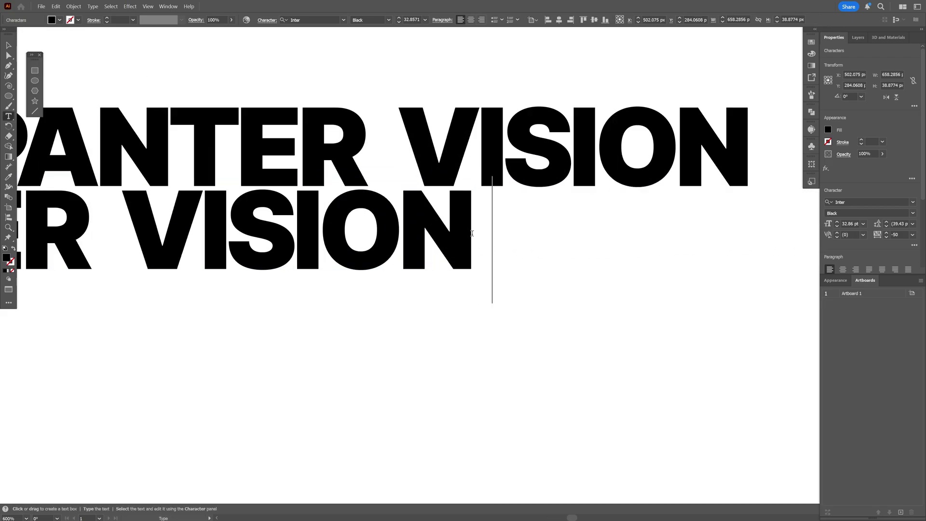
{"action": "key", "text": "ctrl+v"}
{"action": "key", "text": "Escape"}
{"action": "left_click", "coordinate": [702, 370]}
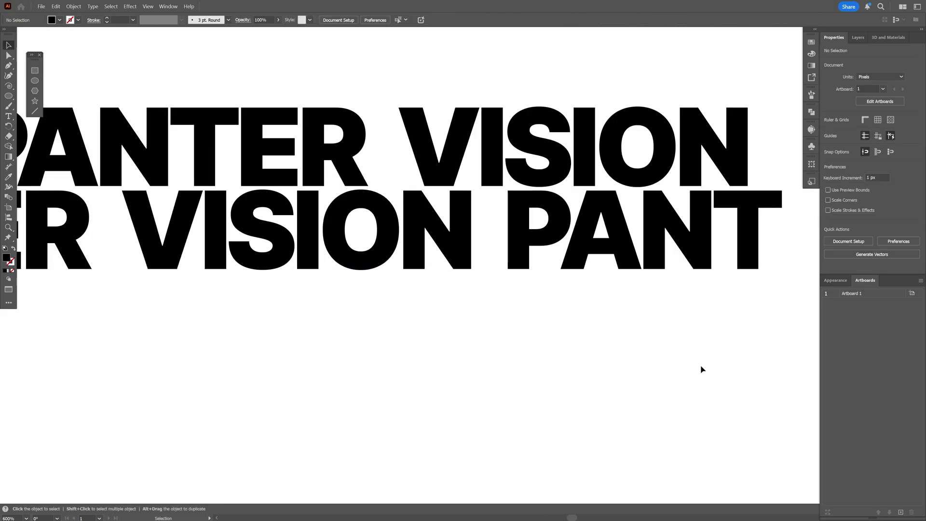
Step: Convert both text lines to outlines
{"action": "left_click_drag", "start_coordinate": [592, 299], "coordinate": [364, 232]}
{"action": "right_click", "coordinate": [292, 135]}
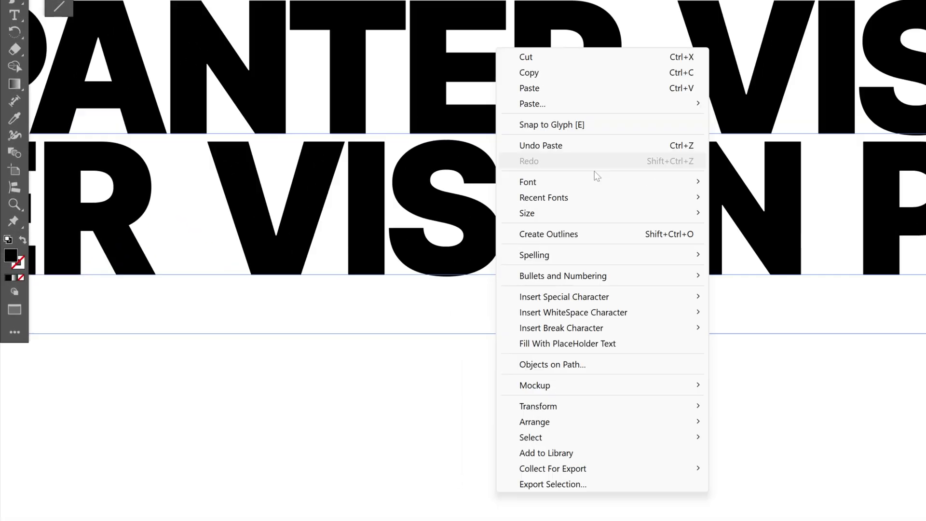
{"action": "left_click", "coordinate": [605, 235]}
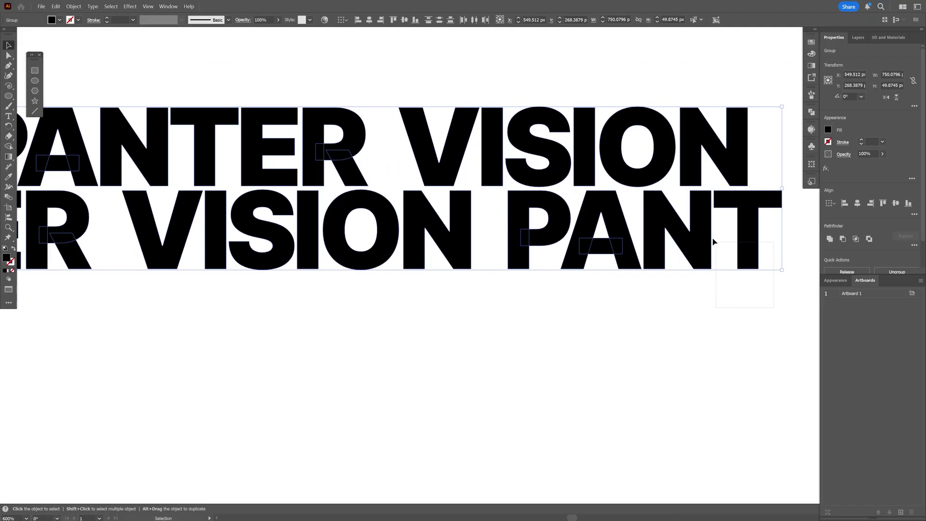
Step: Scale the second row of outlined letters to the first row's width and line up the ends of both rows
{"action": "left_click", "coordinate": [713, 241]}
{"action": "left_click_drag", "start_coordinate": [783, 271], "coordinate": [749, 294]}
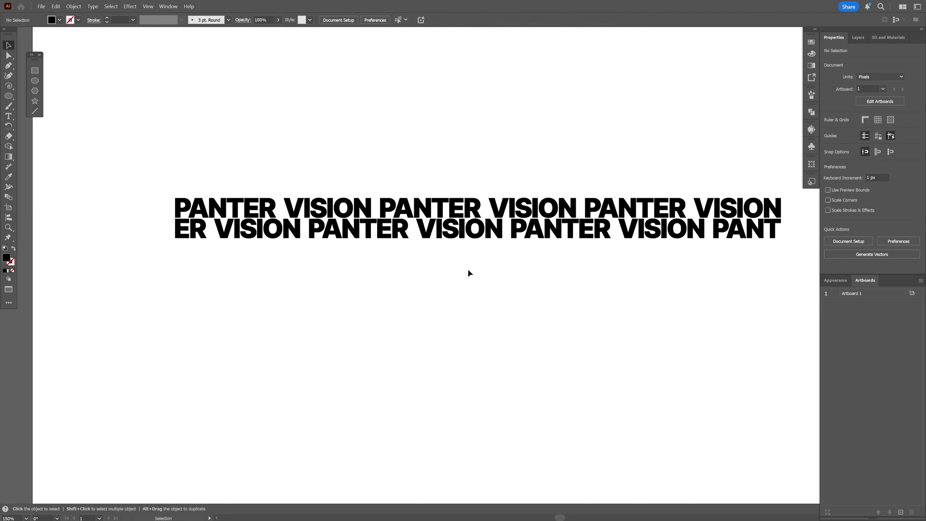
{"action": "left_click_drag", "start_coordinate": [364, 271], "coordinate": [344, 270]}
{"action": "left_click", "coordinate": [156, 222]}
{"action": "scroll", "coordinate": [145, 223], "scroll_direction": "up", "scroll_amount": 4}
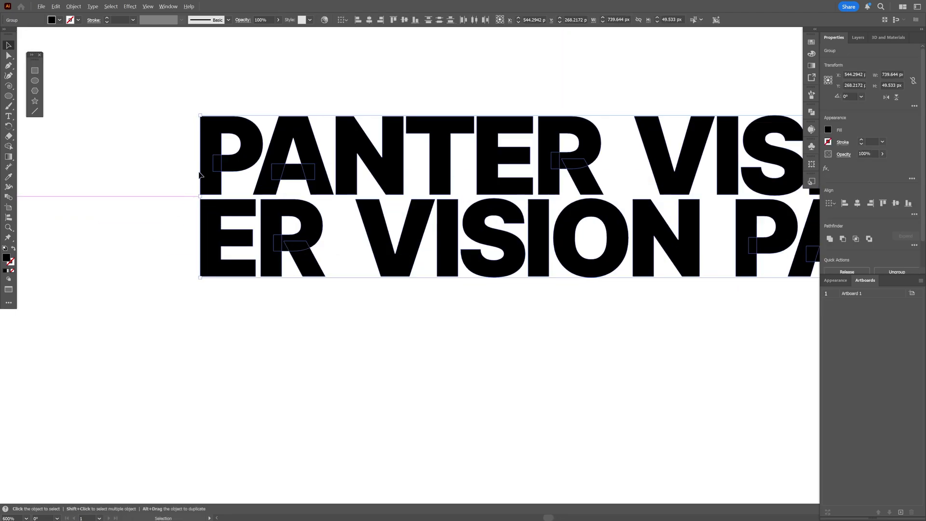
Step: Duplicate the pair of rows directly beneath itself until there are six evenly spaced rows
{"action": "left_click_drag", "start_coordinate": [221, 166], "coordinate": [219, 329]}
{"action": "scroll", "coordinate": [220, 329], "scroll_direction": "down", "scroll_amount": 3}
{"action": "key", "text": "ctrl+d"}
{"action": "key", "text": "ctrl+d"}
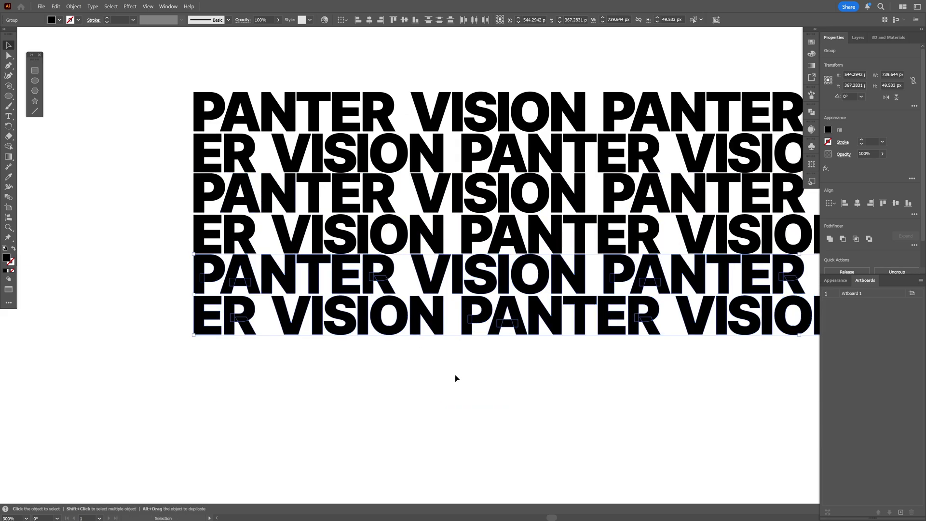
Step: Group all six rows of lettering and fill them with light gray
{"action": "key", "text": "ctrl+a"}
{"action": "key", "text": "ctrl+minus"}
{"action": "right_click", "coordinate": [335, 230]}
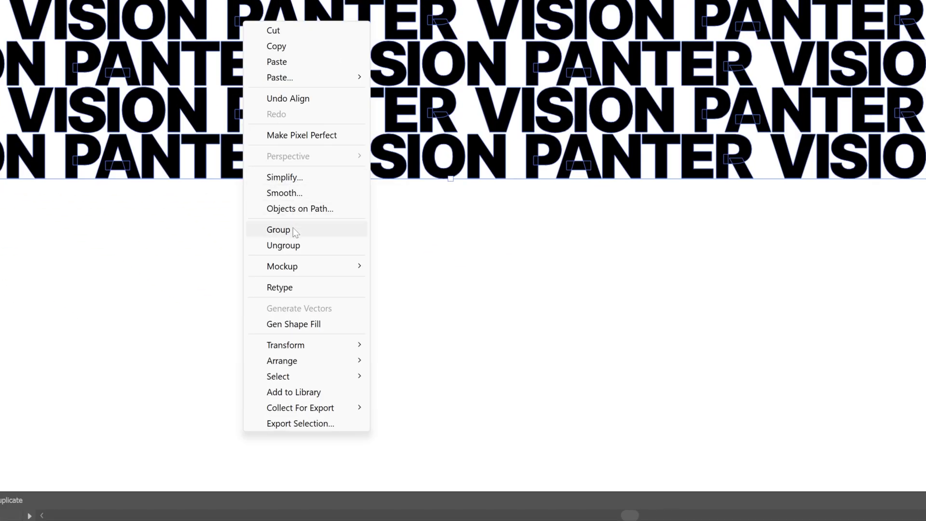
{"action": "left_click", "coordinate": [365, 349]}
{"action": "key", "text": "ctrl+minus"}
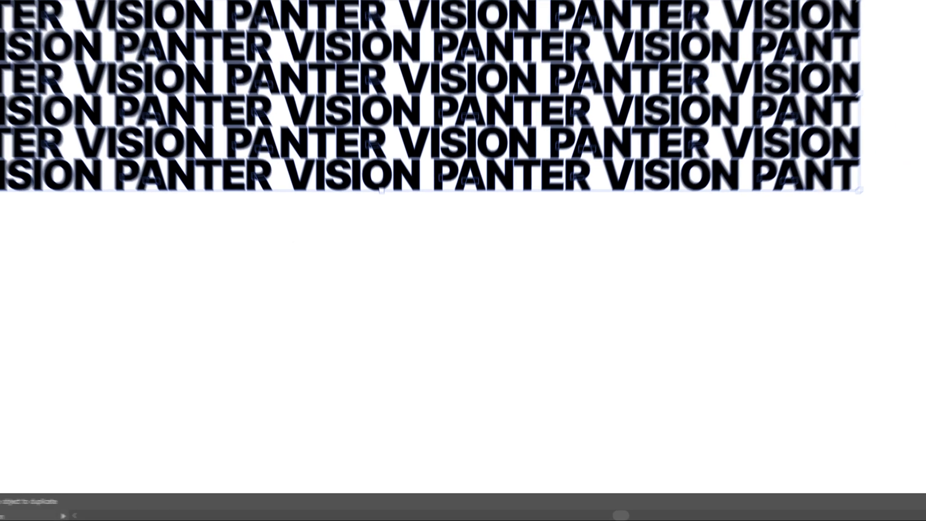
{"action": "left_click", "coordinate": [828, 130]}
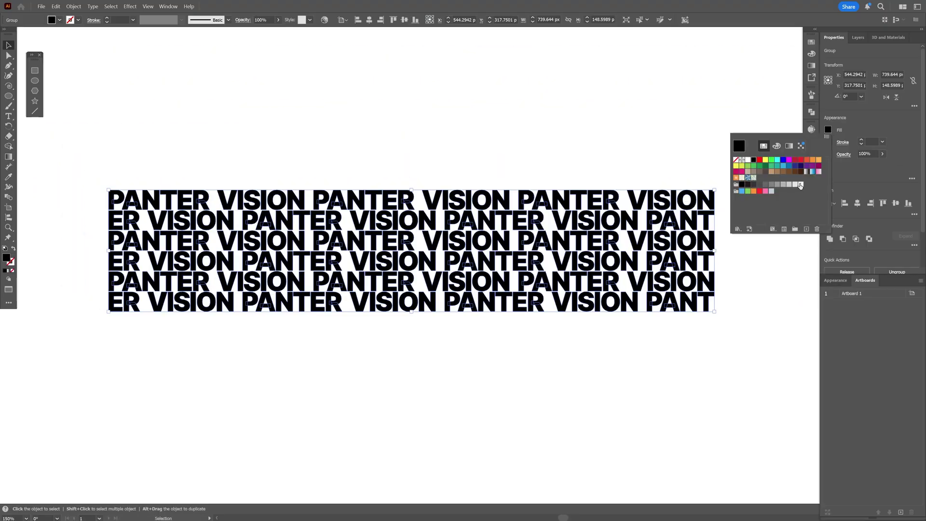
{"action": "left_click", "coordinate": [801, 185]}
{"action": "left_click", "coordinate": [639, 123]}
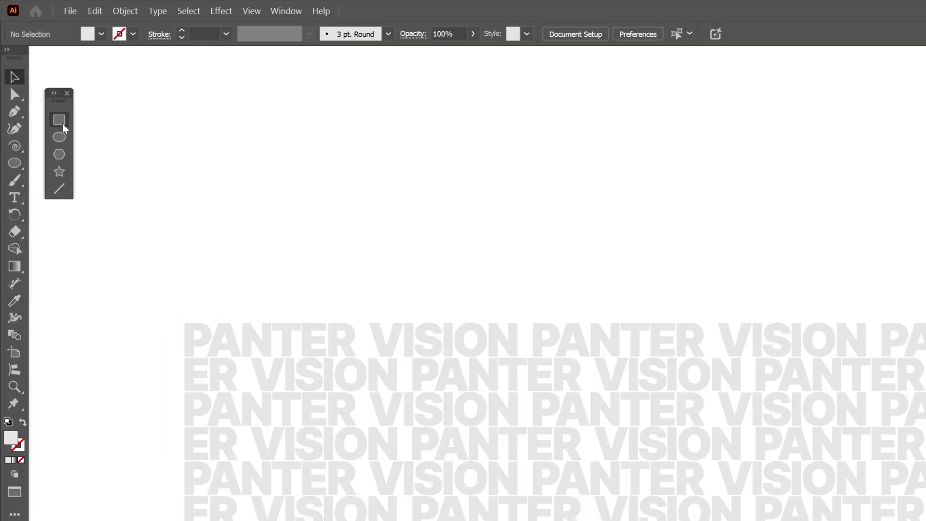
Step: Draw a black rectangle about 748 by 176 px over the lettering and send it to the back
{"action": "left_click", "coordinate": [35, 71]}
{"action": "left_click", "coordinate": [811, 42]}
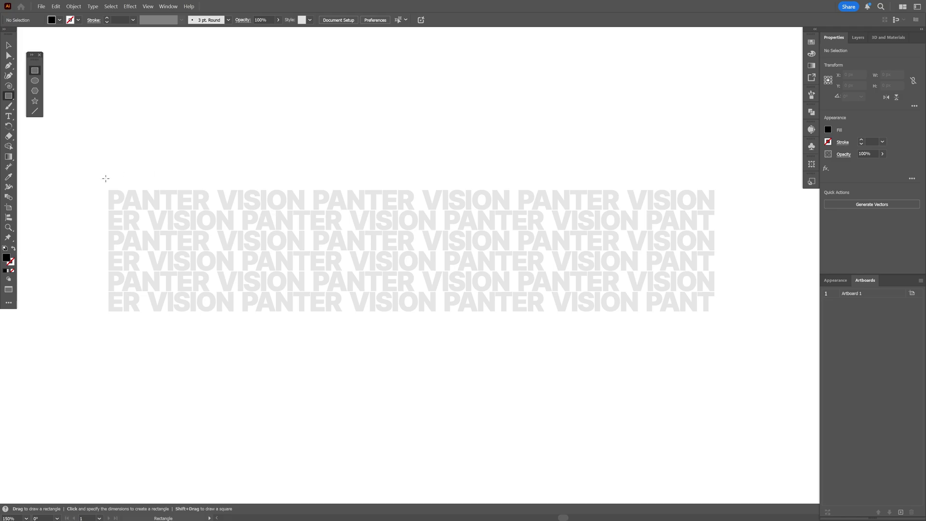
{"action": "left_click_drag", "start_coordinate": [105, 179], "coordinate": [718, 322]}
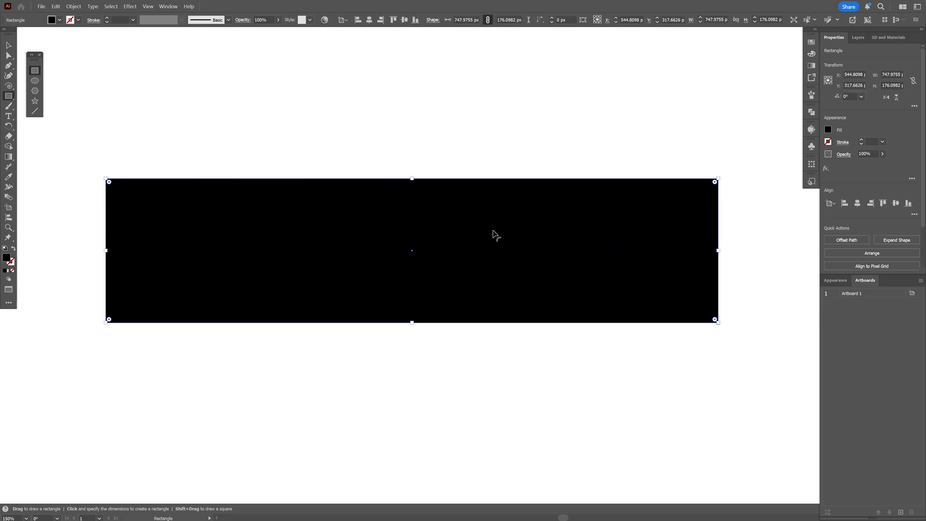
{"action": "right_click", "coordinate": [493, 232]}
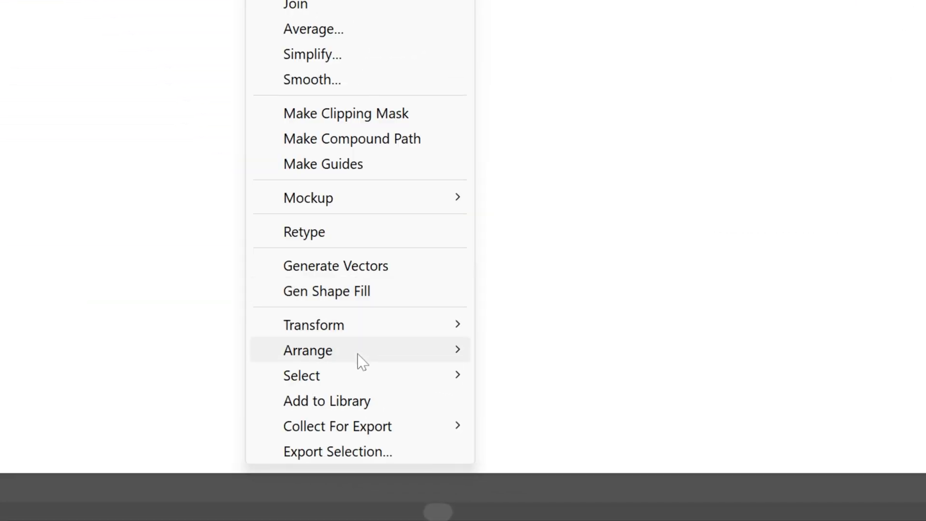
{"action": "mouse_move", "coordinate": [530, 463]}
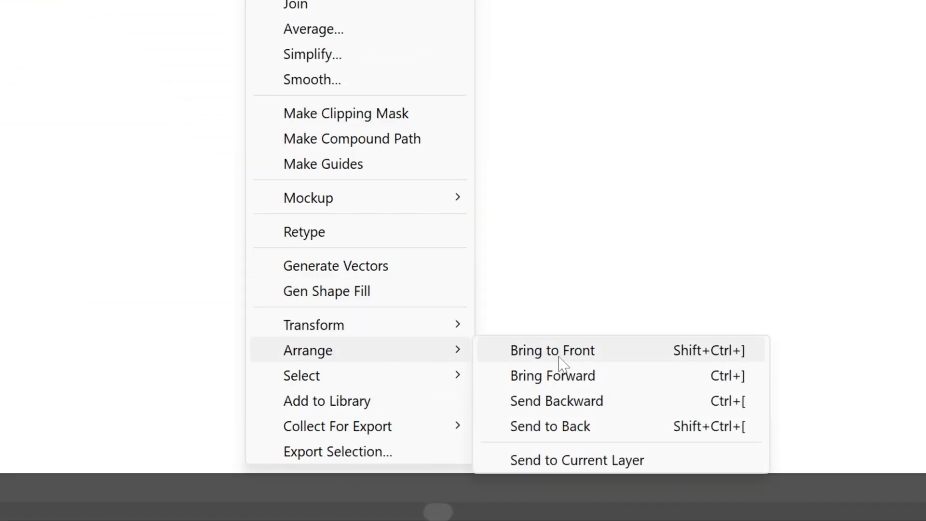
{"action": "left_click", "coordinate": [595, 433]}
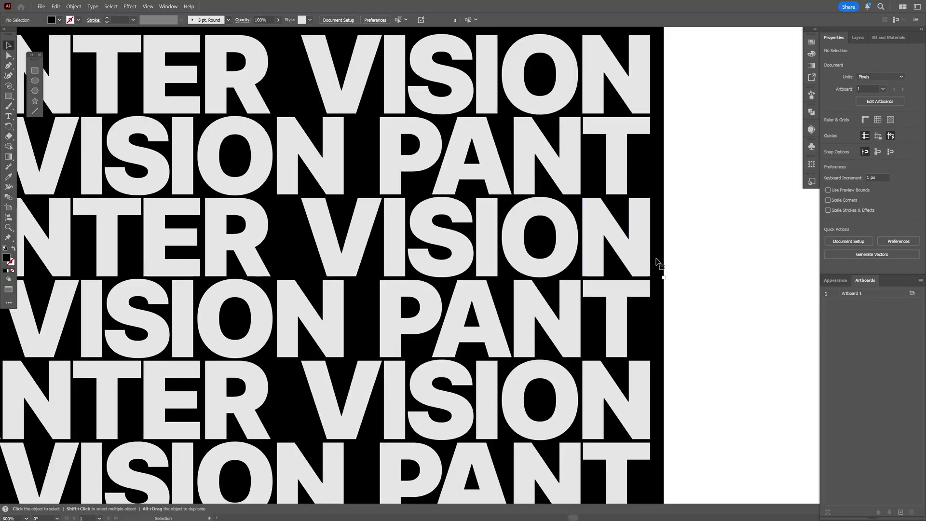
Step: Center the black rectangle on the lettering and resize it to about 740 by 155 px
{"action": "left_click", "coordinate": [656, 262]}
{"action": "scroll", "coordinate": [655, 263], "scroll_direction": "up", "scroll_amount": 6}
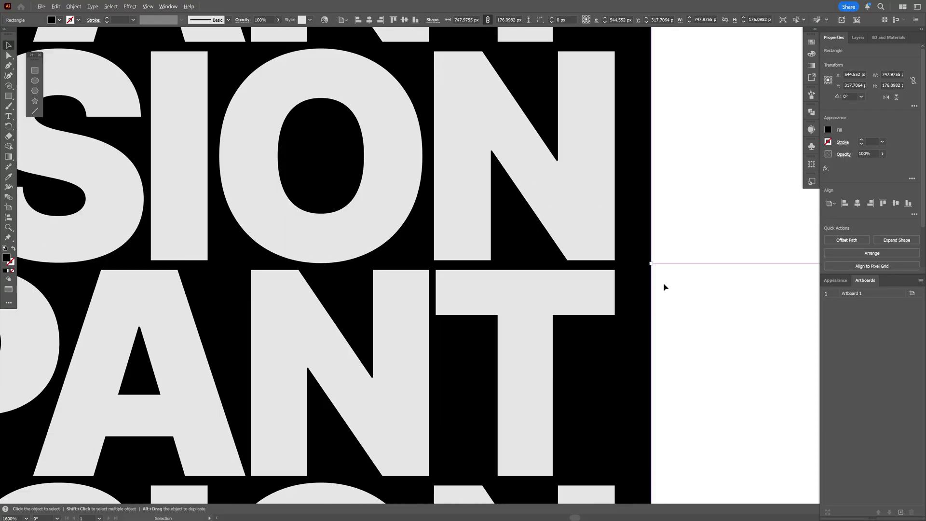
{"action": "left_click_drag", "start_coordinate": [655, 251], "coordinate": [588, 255]}
{"action": "scroll", "coordinate": [293, 178], "scroll_direction": "down", "scroll_amount": 4}
{"action": "left_click_drag", "start_coordinate": [390, 178], "coordinate": [392, 224]}
{"action": "left_click", "coordinate": [399, 162]}
{"action": "scroll", "coordinate": [399, 163], "scroll_direction": "down", "scroll_amount": 5}
Step: Group the lettering with the black rectangle and save the group as a dynamic Movie Clip symbol
{"action": "left_click_drag", "start_coordinate": [268, 120], "coordinate": [419, 287]}
{"action": "right_click", "coordinate": [337, 197]}
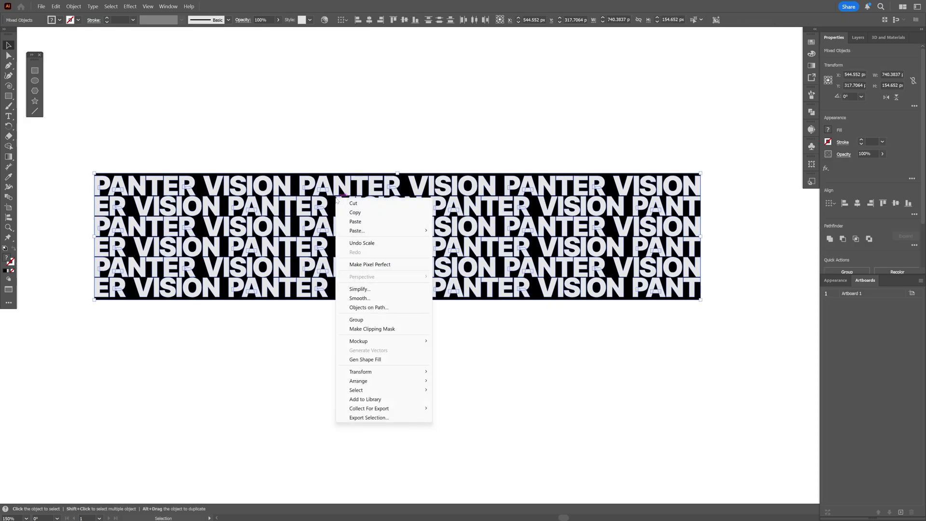
{"action": "left_click", "coordinate": [367, 320]}
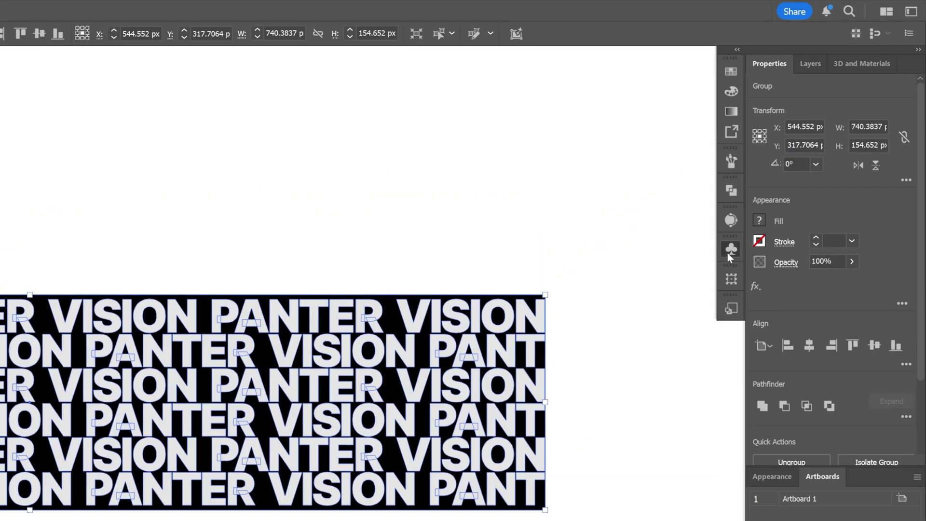
{"action": "left_click", "coordinate": [812, 146]}
{"action": "left_click_drag", "start_coordinate": [305, 384], "coordinate": [634, 376]}
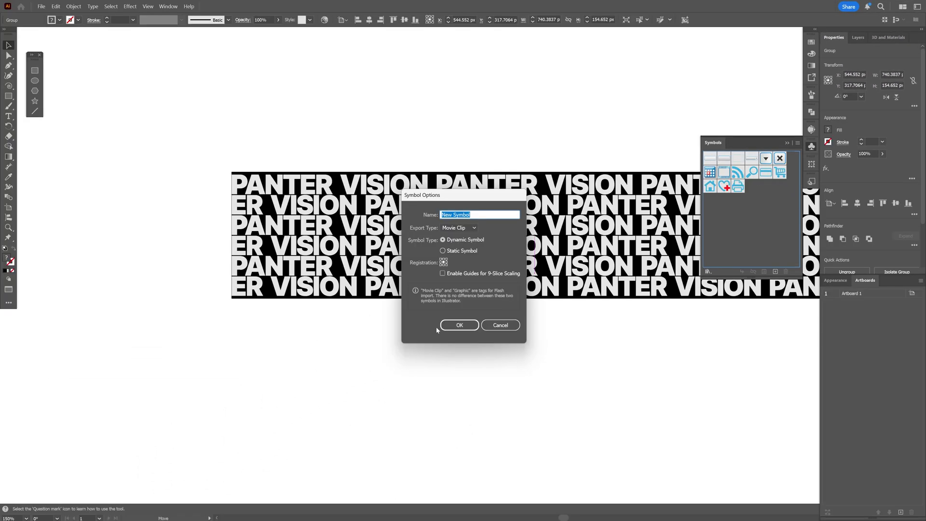
{"action": "left_click", "coordinate": [459, 325]}
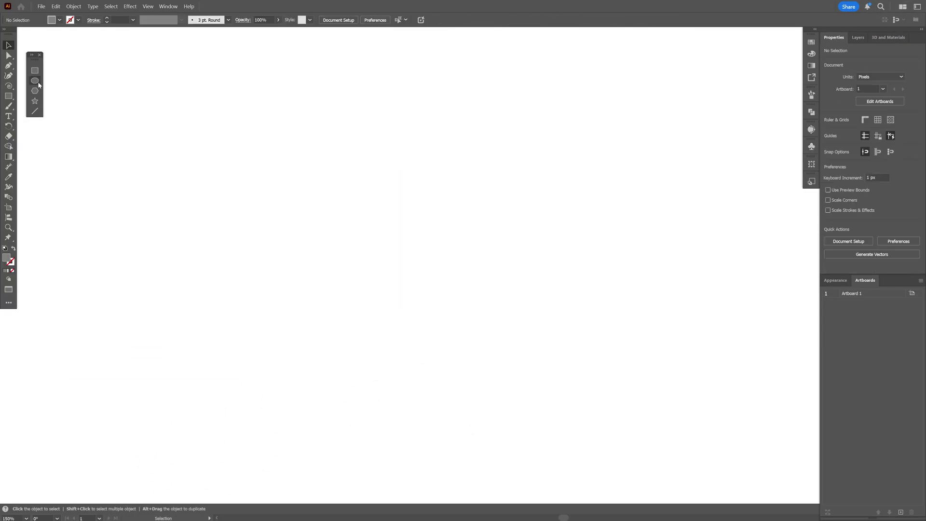
Step: Draw a gray circle about 105 px in diameter on the empty canvas
{"action": "left_click", "coordinate": [37, 83]}
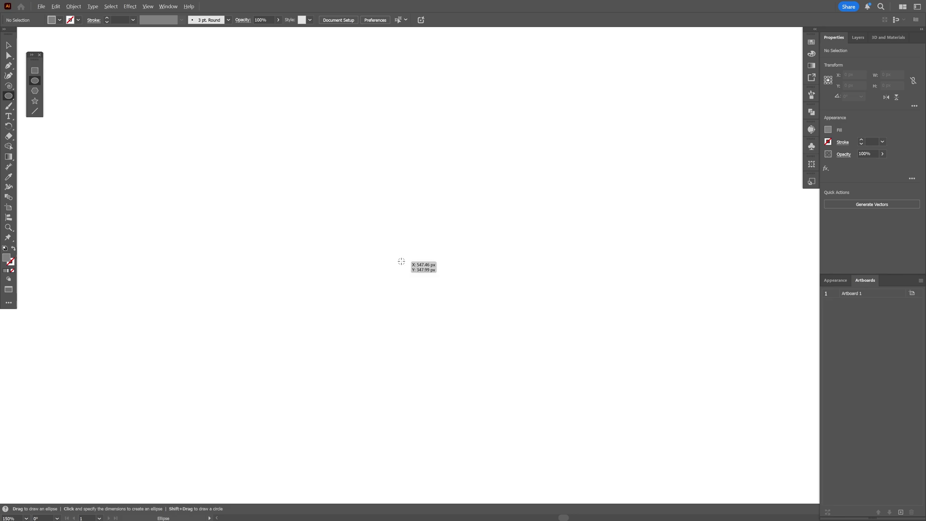
{"action": "left_click_drag", "start_coordinate": [401, 261], "coordinate": [447, 280]}
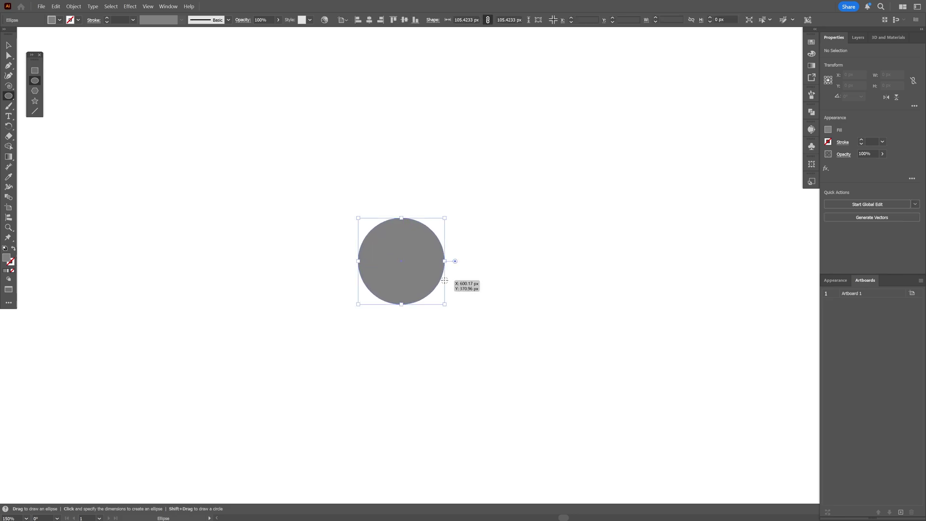
{"action": "key", "text": "v"}
Step: Revolve the circle with the classic 3D effect, using a 70 pt offset from the left edge and rotations of -48°, -23° and 22°
{"action": "left_click", "coordinate": [130, 6]}
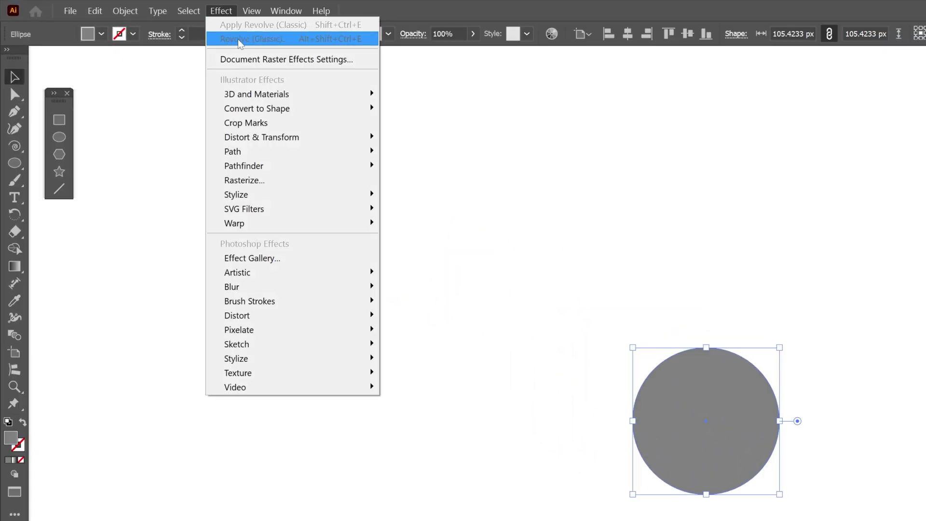
{"action": "mouse_move", "coordinate": [285, 94]}
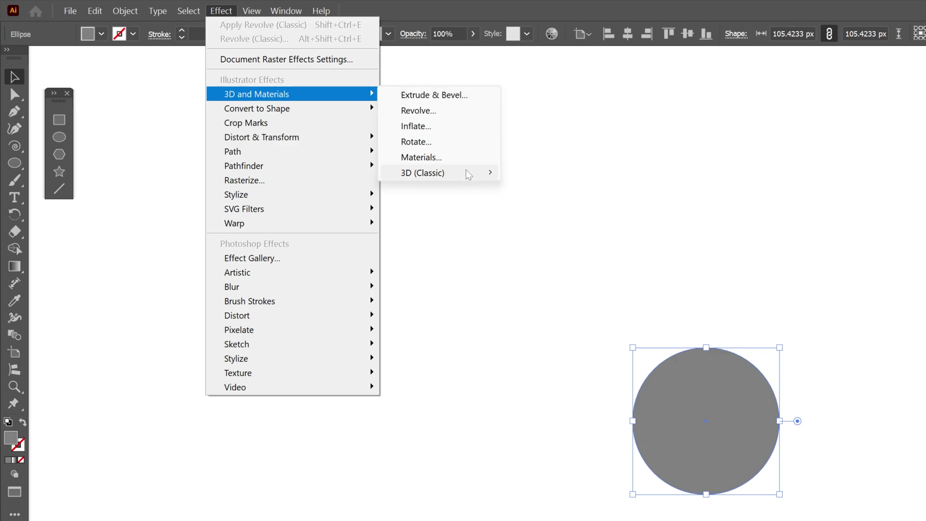
{"action": "mouse_move", "coordinate": [466, 171]}
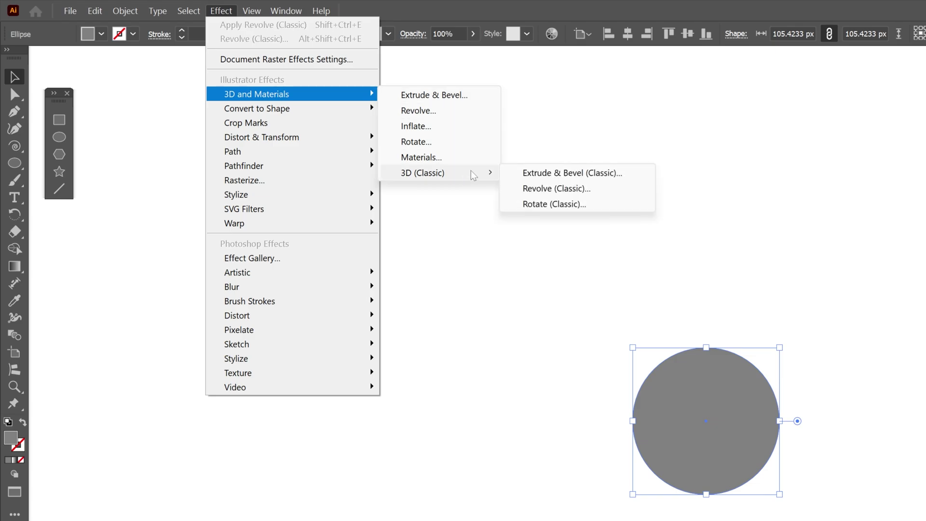
{"action": "left_click", "coordinate": [600, 194]}
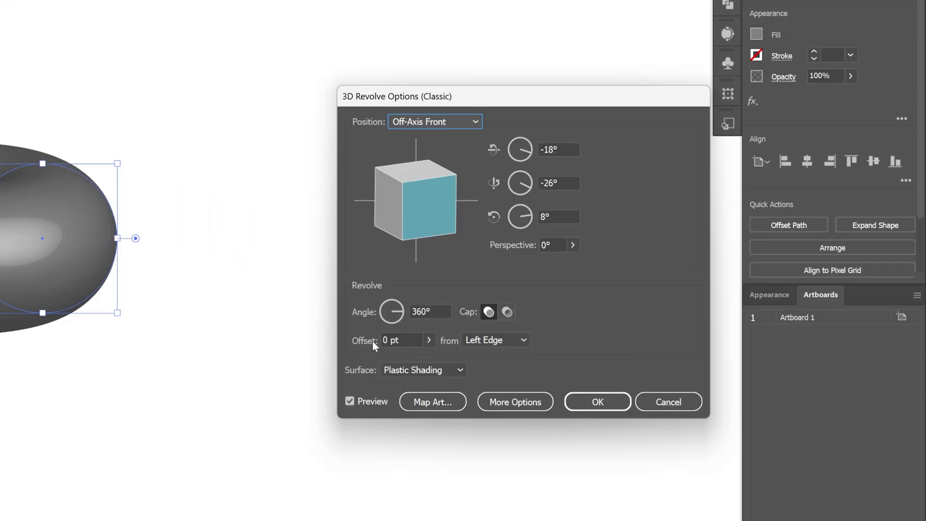
{"action": "left_click_drag", "start_coordinate": [406, 340], "coordinate": [379, 337]}
{"action": "key", "text": "shift+Up"}
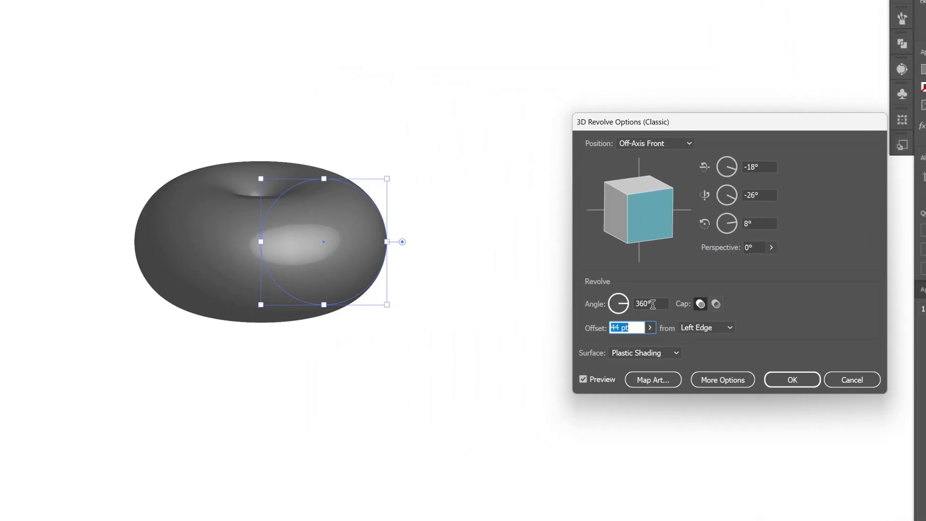
{"action": "left_click", "coordinate": [431, 312]}
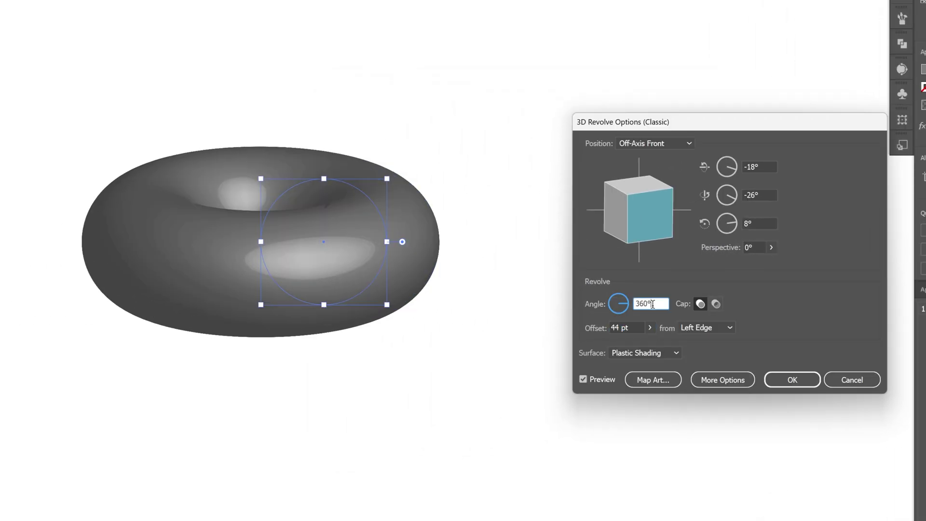
{"action": "left_click", "coordinate": [632, 328]}
{"action": "key", "text": "shift+Up"}
{"action": "key", "text": "shift+Up"}
{"action": "key", "text": "shift+Up"}
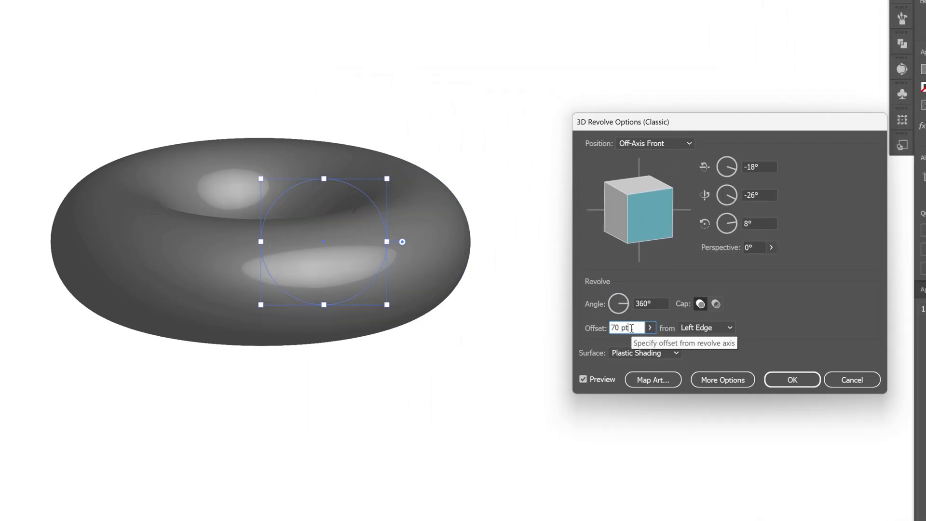
{"action": "left_click_drag", "start_coordinate": [646, 214], "coordinate": [609, 293]}
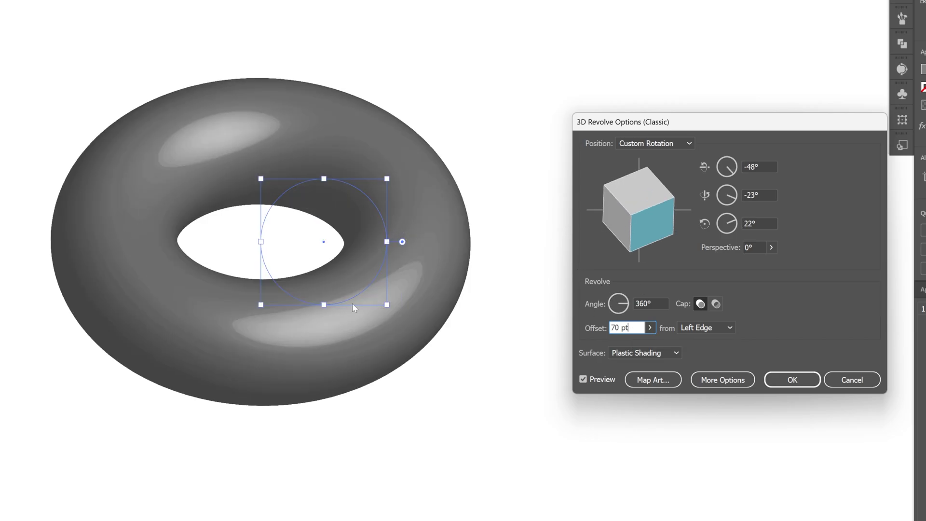
Step: Map the New Symbol lettering onto the revolved ring, scale it to fit the surface, and apply the 3D effect
{"action": "left_click", "coordinate": [654, 379]}
{"action": "left_click", "coordinate": [632, 143]}
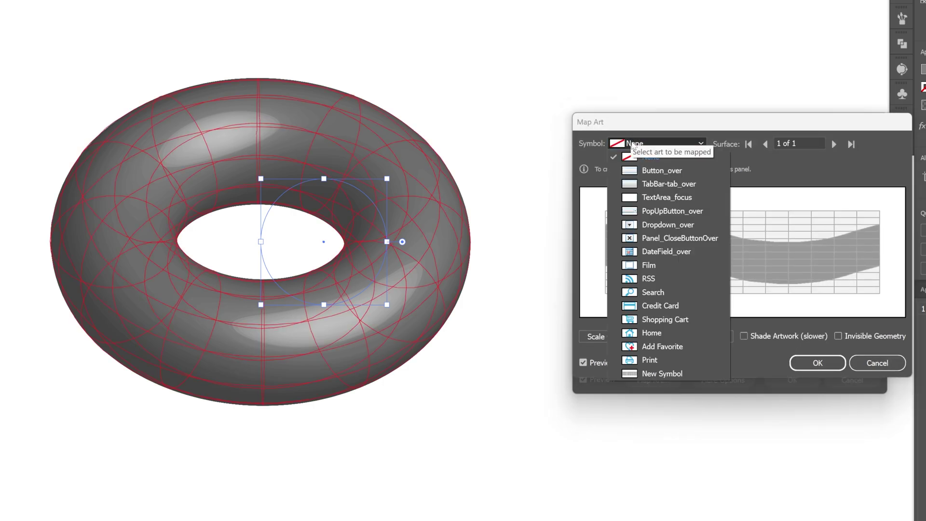
{"action": "left_click", "coordinate": [679, 374]}
{"action": "left_click", "coordinate": [621, 339]}
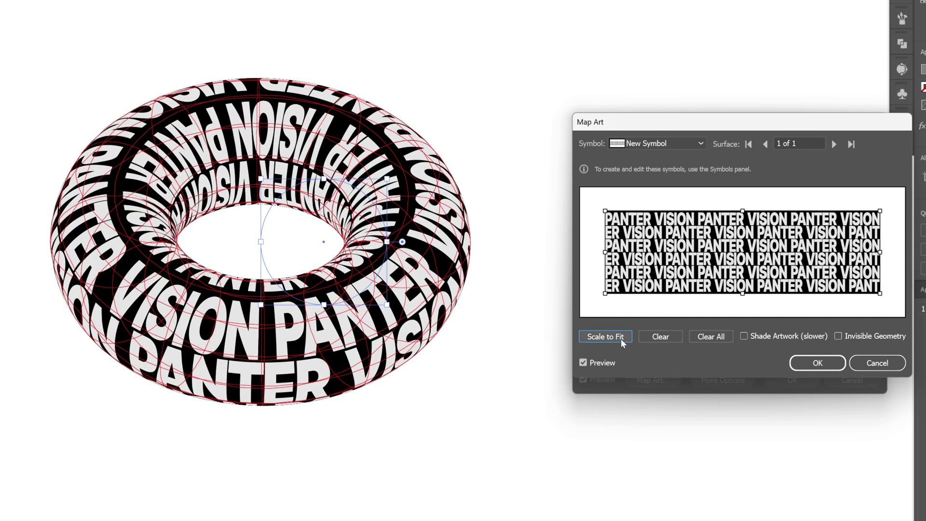
{"action": "left_click", "coordinate": [818, 363]}
{"action": "left_click", "coordinate": [784, 378]}
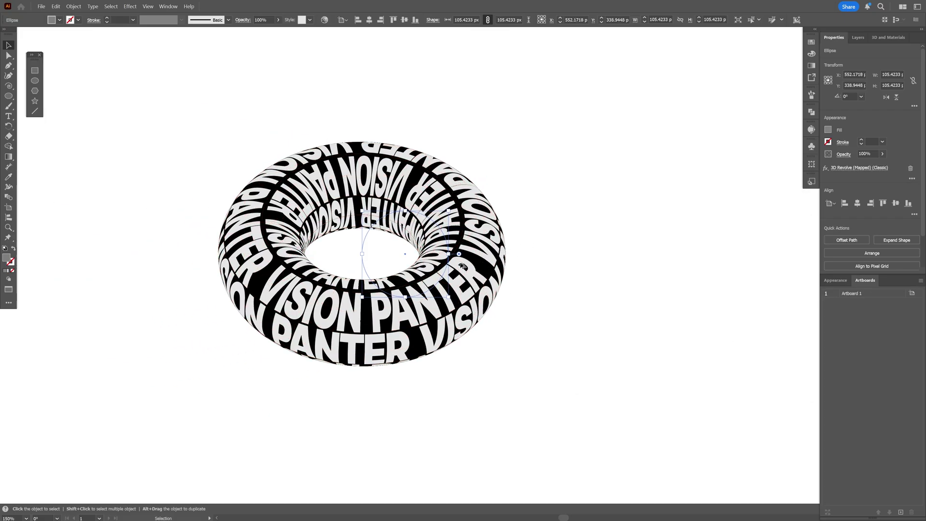
Step: Duplicate the lettered ring to its right and rotate the copy's 3D revolve to a different tilt so the two rings overlap
{"action": "left_click_drag", "start_coordinate": [424, 265], "coordinate": [512, 268], "text": "alt"}
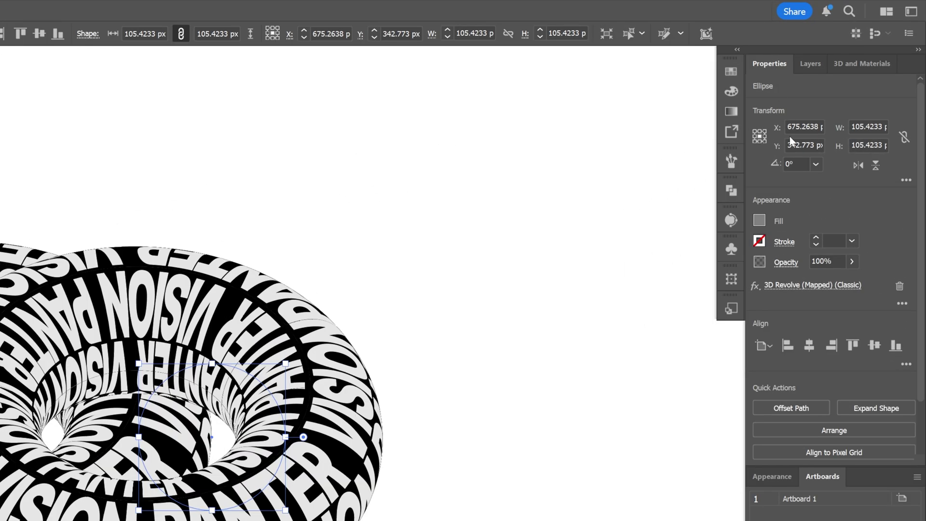
{"action": "left_click", "coordinate": [792, 288]}
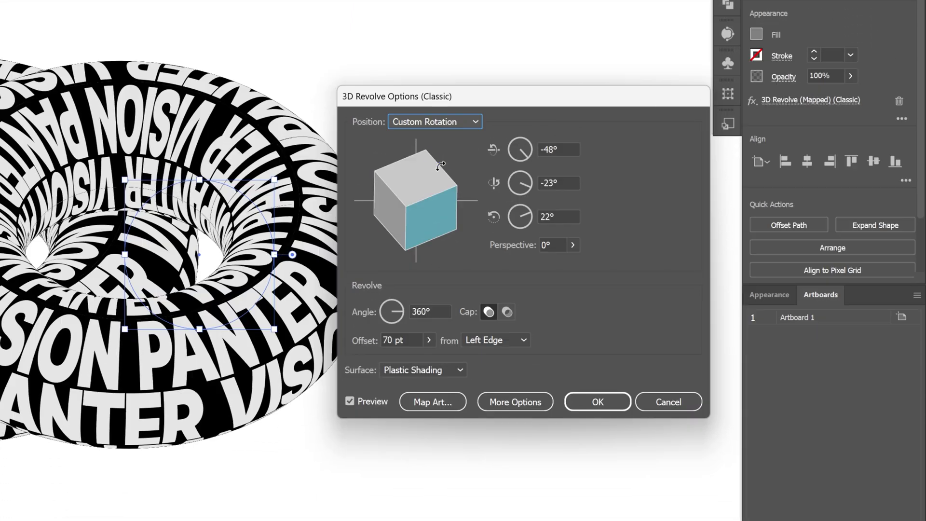
{"action": "left_click_drag", "start_coordinate": [408, 178], "coordinate": [405, 213]}
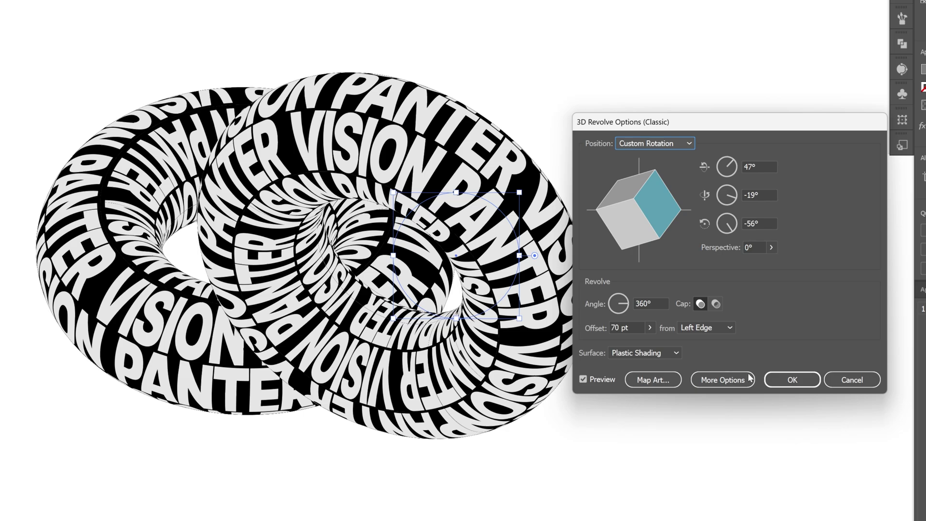
{"action": "left_click", "coordinate": [792, 380]}
{"action": "left_click_drag", "start_coordinate": [521, 343], "coordinate": [539, 323]}
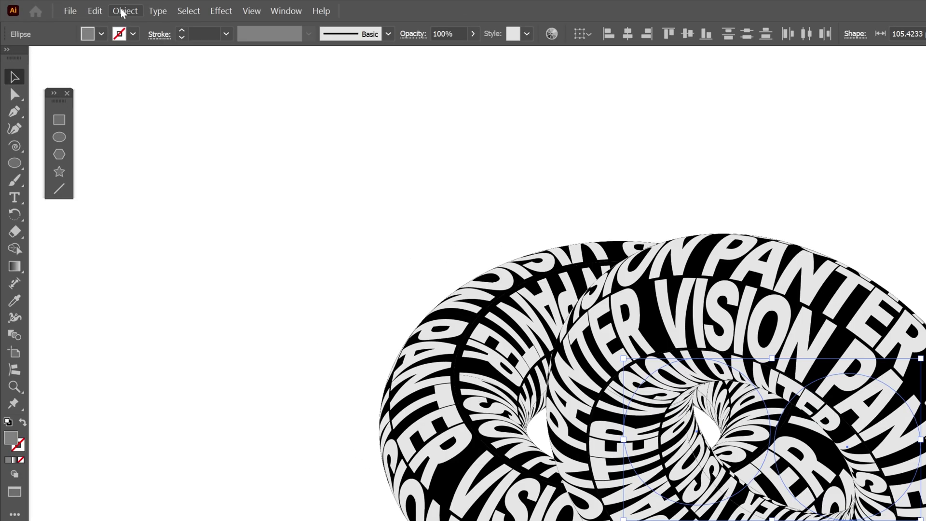
Step: Expand the appearance of both 3D rings into editable artwork
{"action": "left_click", "coordinate": [73, 6]}
{"action": "left_click", "coordinate": [229, 224]}
{"action": "left_click", "coordinate": [398, 160]}
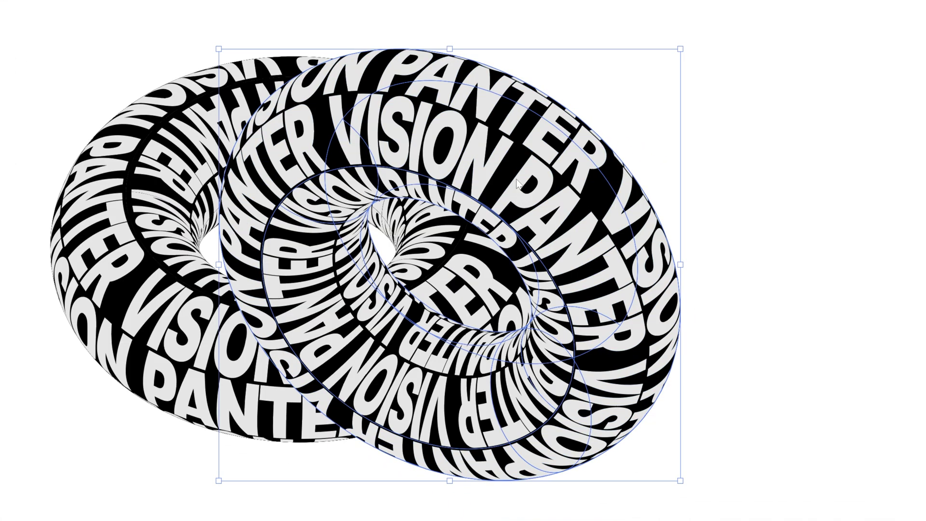
Step: Ungroup all of the right ring's artwork, release its clipping mask, and regroup its pieces
{"action": "right_click", "coordinate": [515, 180]}
{"action": "left_click", "coordinate": [563, 383]}
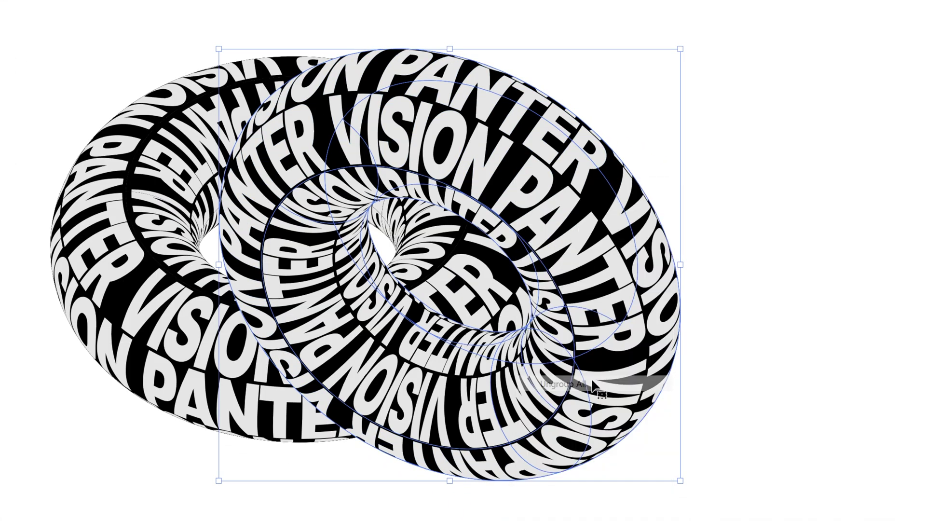
{"action": "right_click", "coordinate": [637, 316]}
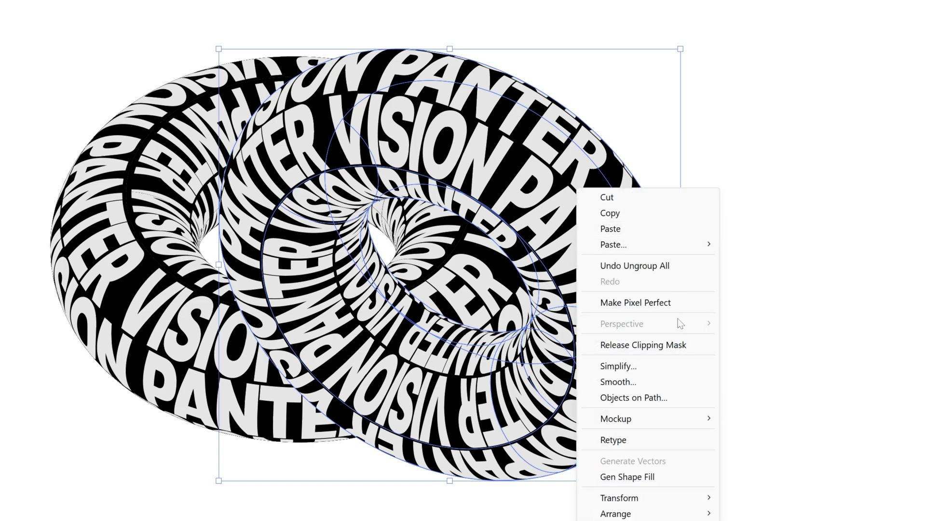
{"action": "left_click", "coordinate": [681, 345]}
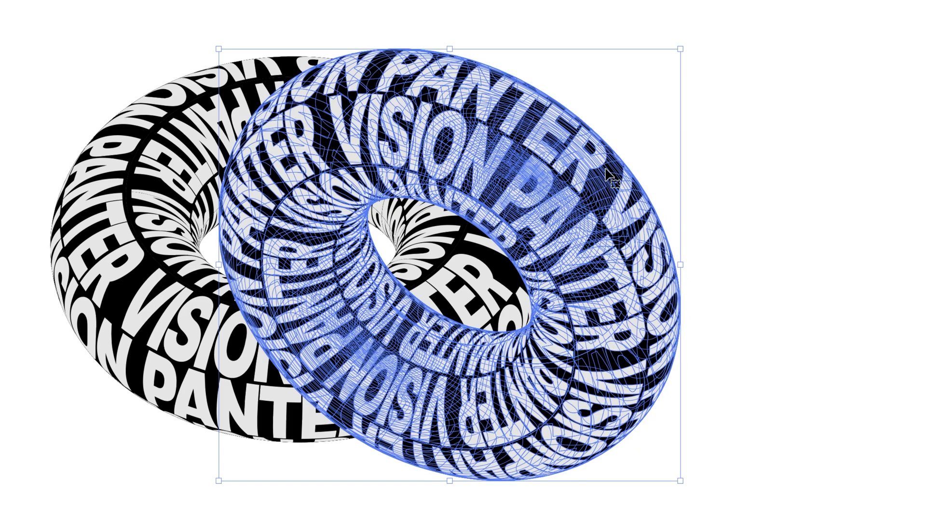
{"action": "right_click", "coordinate": [577, 162]}
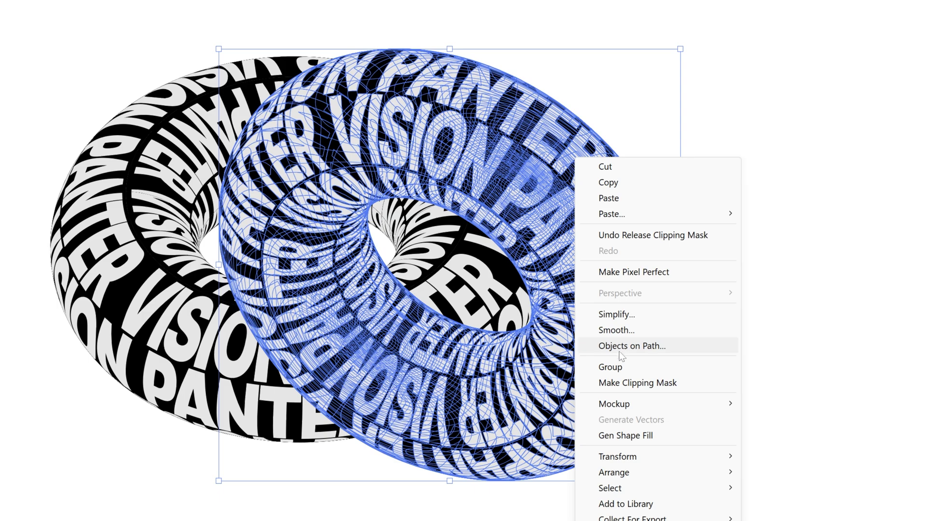
{"action": "left_click", "coordinate": [626, 368]}
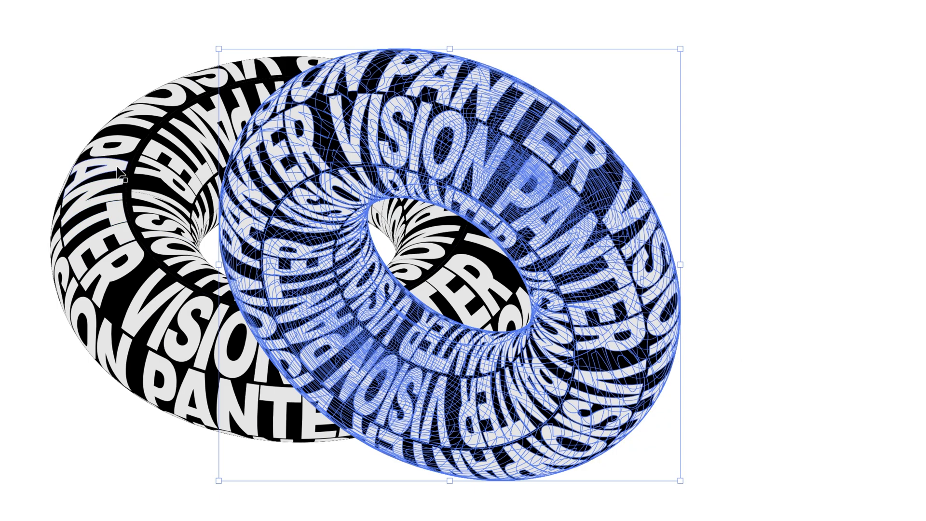
Step: Break up the left ring's nested groups, release its clipping mask, and gather the pieces into one group
{"action": "left_click", "coordinate": [127, 193]}
{"action": "right_click", "coordinate": [122, 183]}
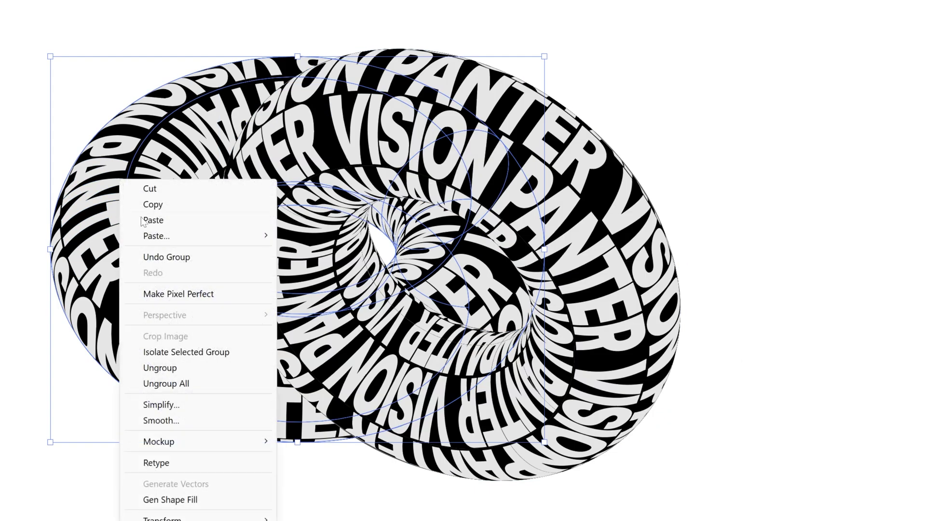
{"action": "left_click", "coordinate": [195, 384]}
{"action": "right_click", "coordinate": [121, 205]}
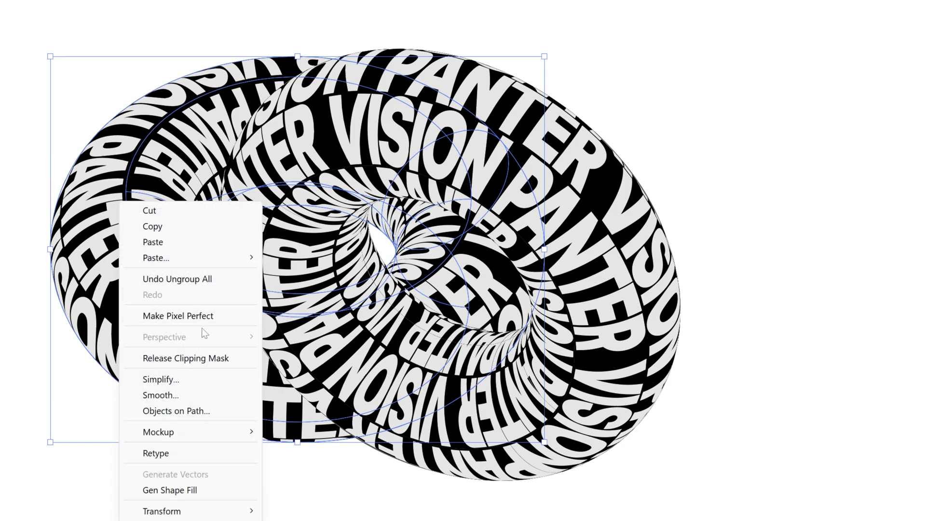
{"action": "left_click", "coordinate": [186, 358]}
{"action": "right_click", "coordinate": [127, 183]}
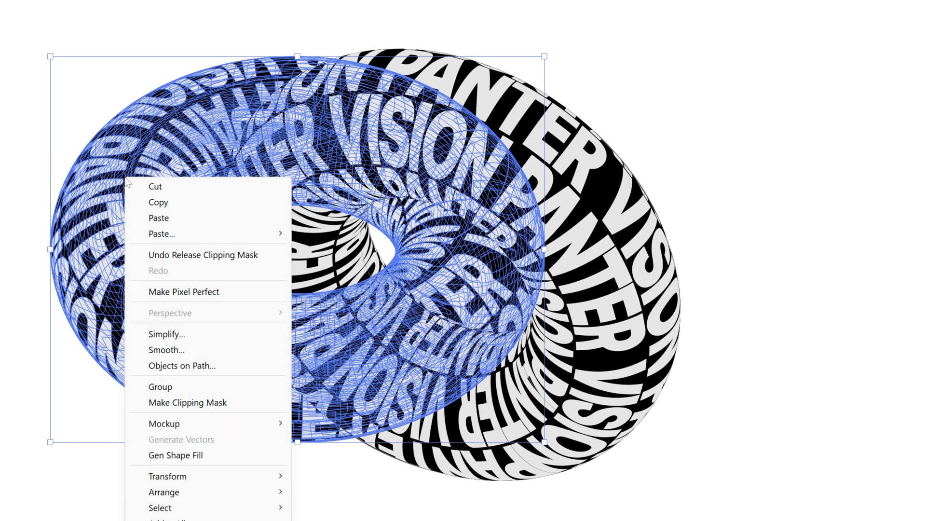
{"action": "left_click", "coordinate": [182, 386]}
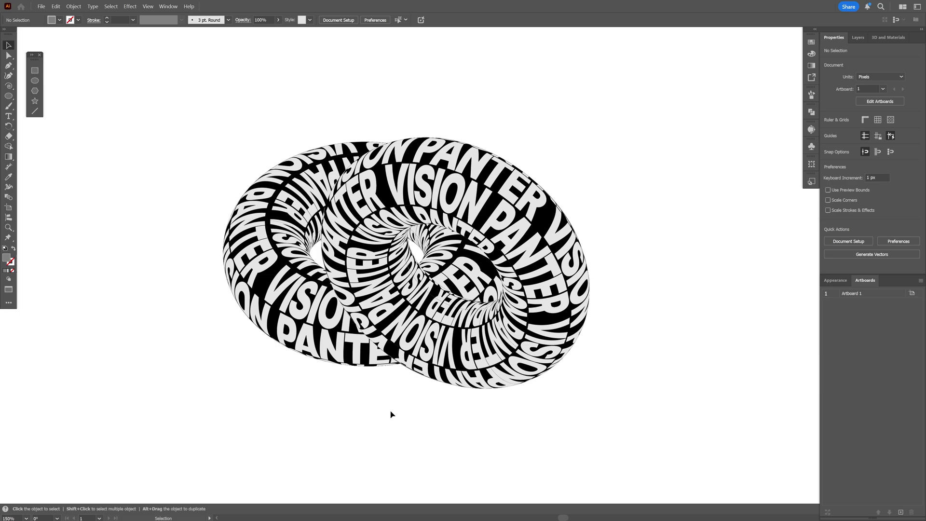
Step: Paste a copy of the right ring in front of it and unite the copy into a single shape
{"action": "left_click", "coordinate": [527, 313]}
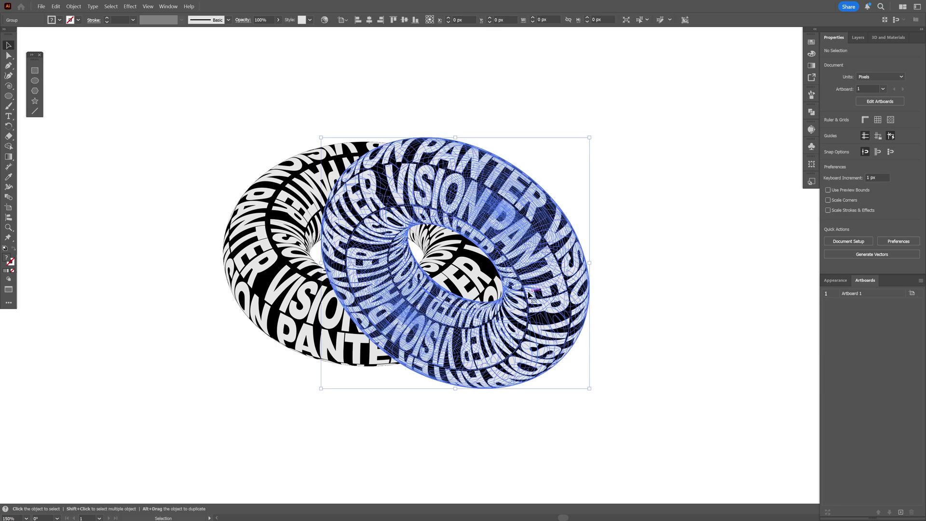
{"action": "key", "text": "a"}
{"action": "key", "text": "ctrl+c"}
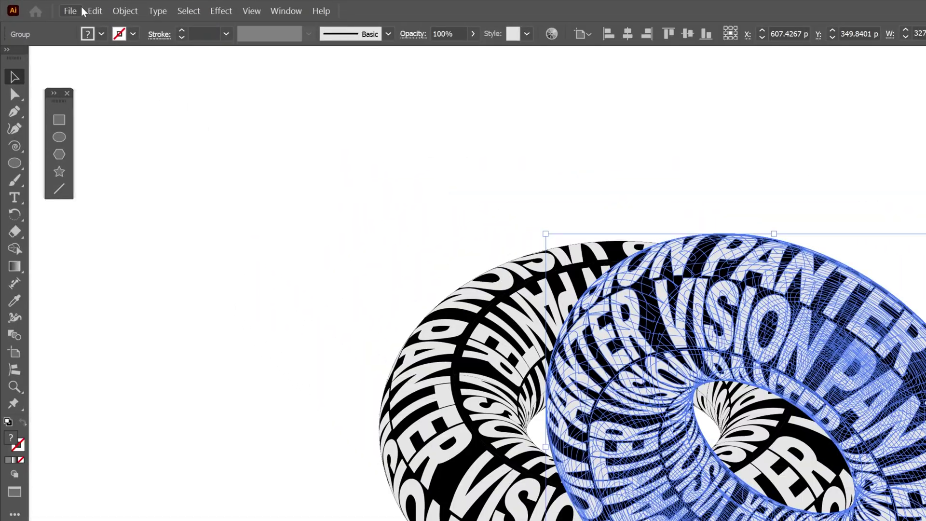
{"action": "left_click", "coordinate": [95, 11]}
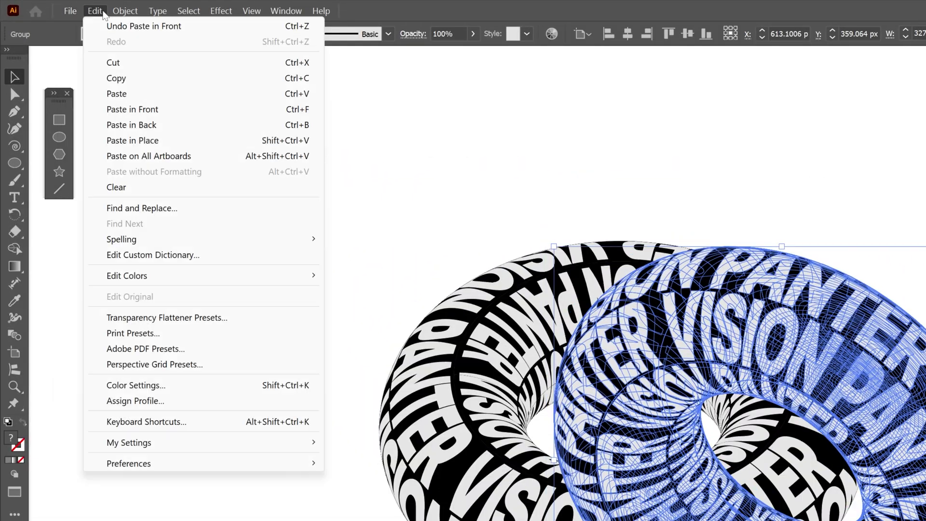
{"action": "left_click", "coordinate": [155, 110]}
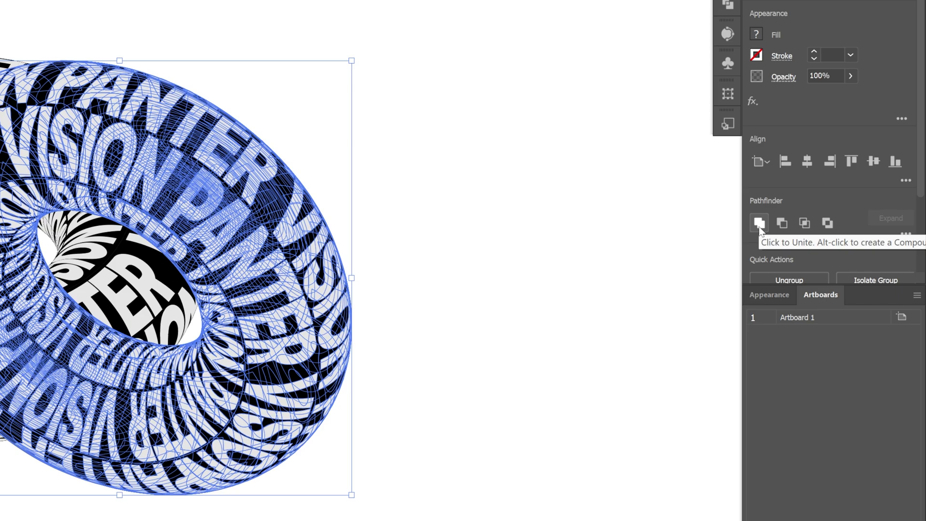
{"action": "left_click", "coordinate": [758, 223]}
Step: Fill the united right-ring shape with a black-and-white radial gradient, reversed so black sits at the center
{"action": "left_click", "coordinate": [731, 111]}
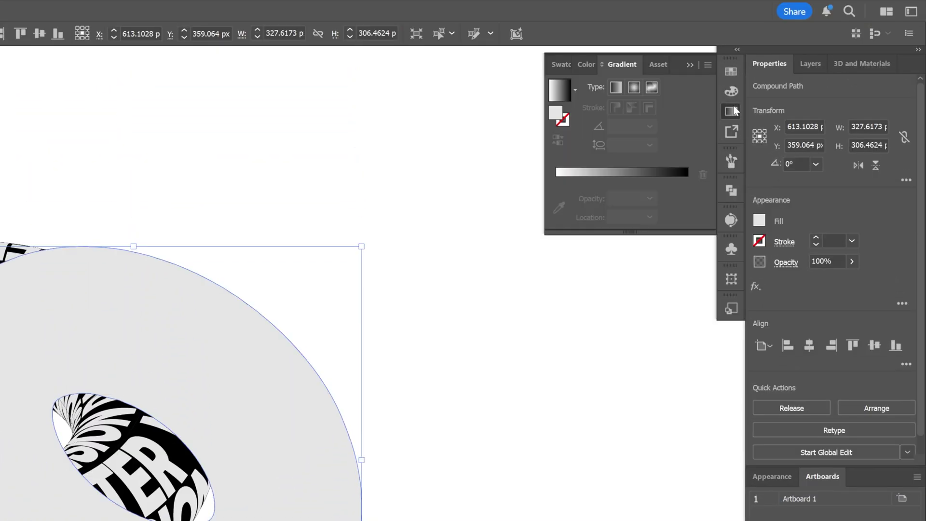
{"action": "left_click", "coordinate": [633, 172]}
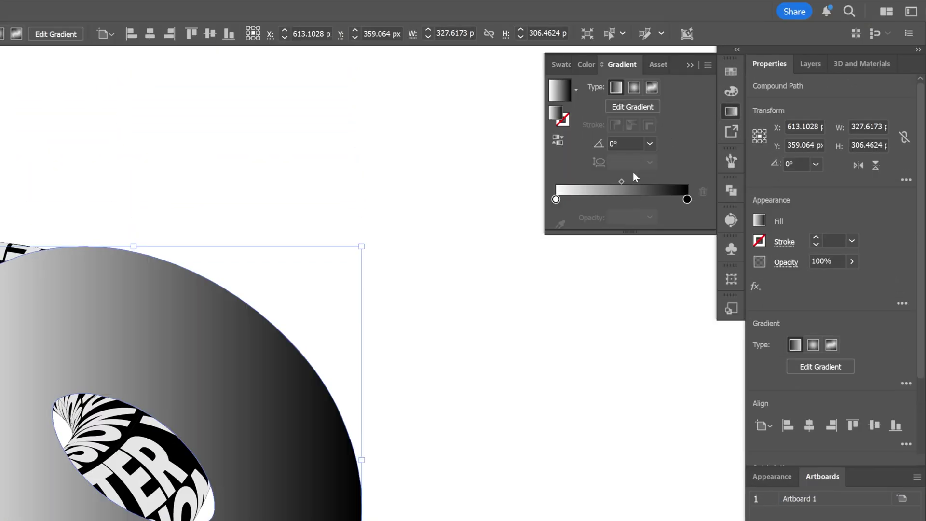
{"action": "left_click", "coordinate": [634, 89]}
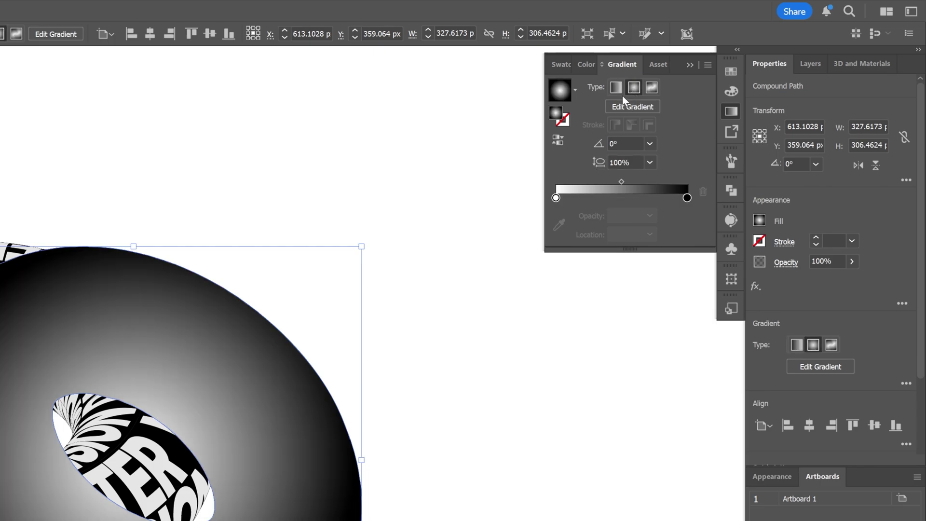
{"action": "left_click", "coordinate": [559, 139]}
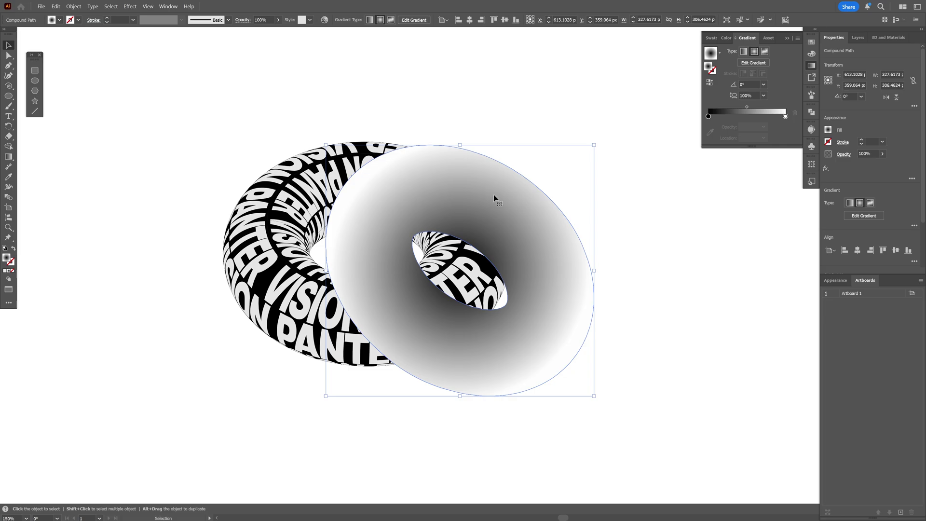
Step: Shift the gradient's dark center to the ring's upper left, with about a 23° angle, 82% aspect ratio and black stop at about 14%
{"action": "key", "text": "g"}
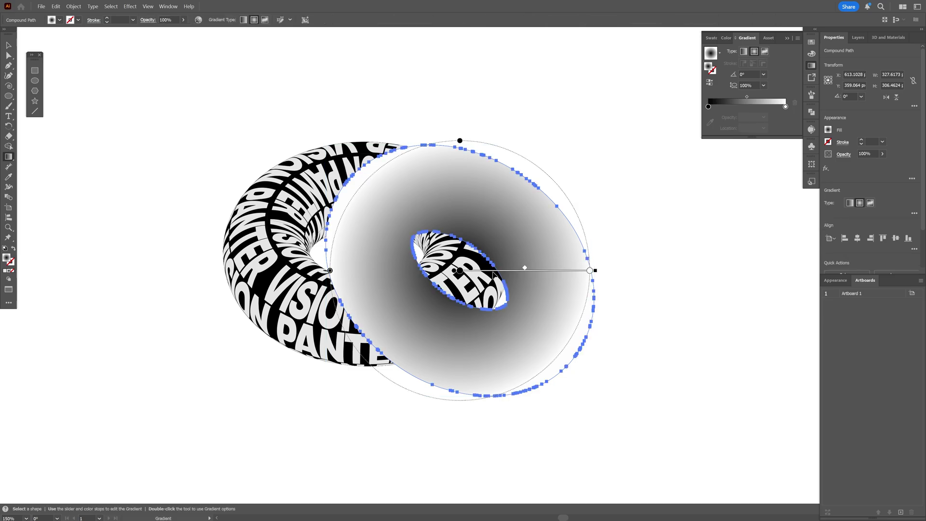
{"action": "mouse_move", "coordinate": [492, 265]}
{"action": "left_mouse_down"}
{"action": "mouse_move", "coordinate": [471, 223]}
{"action": "mouse_move", "coordinate": [422, 196]}
{"action": "mouse_move", "coordinate": [432, 198]}
{"action": "left_mouse_up"}
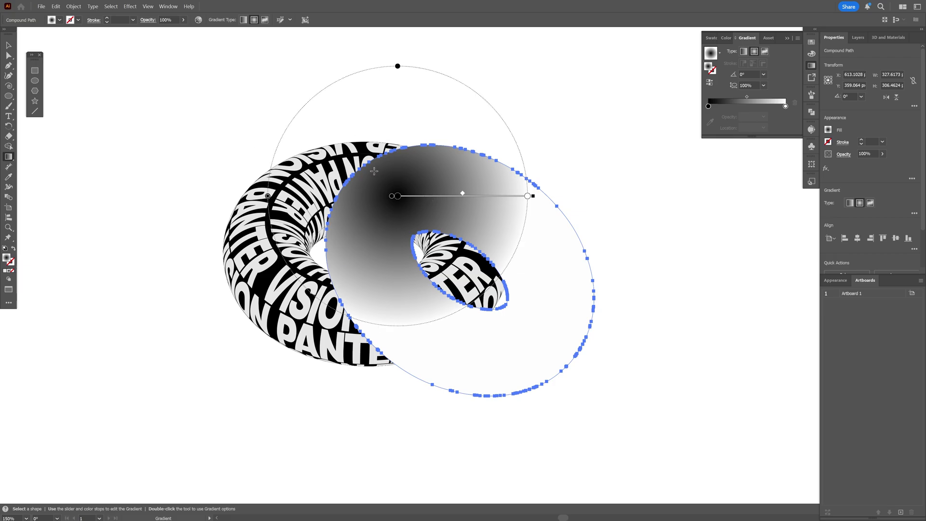
{"action": "key", "text": "v"}
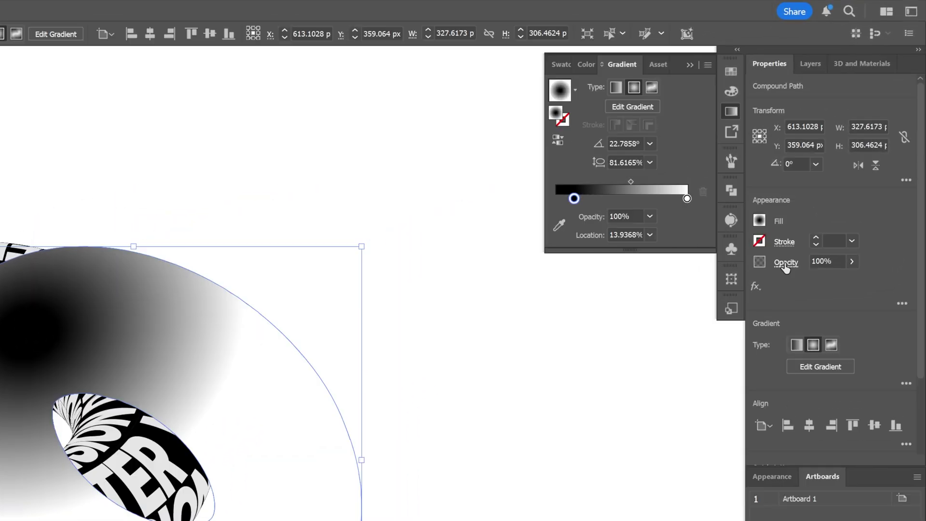
Step: Set the gradient shape's blending mode to Multiply so it shades the lettering beneath
{"action": "left_click", "coordinate": [843, 154]}
{"action": "left_click", "coordinate": [677, 288]}
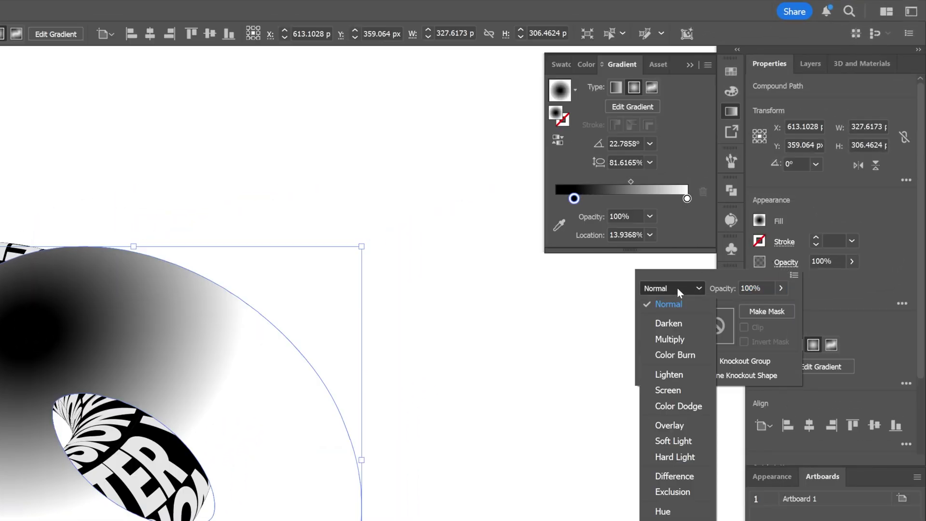
{"action": "left_click", "coordinate": [687, 341]}
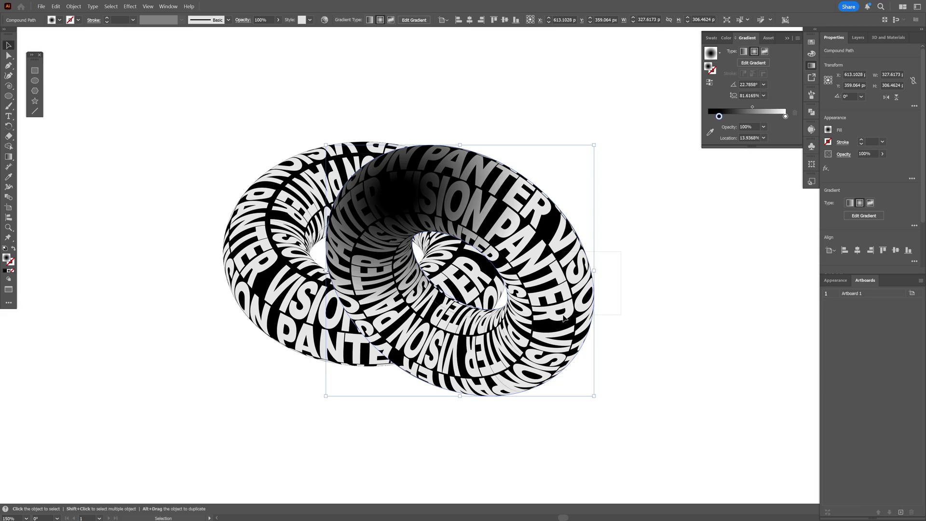
Step: Group the right ring with its gradient shading shape and deselect it
{"action": "left_click", "coordinate": [568, 313]}
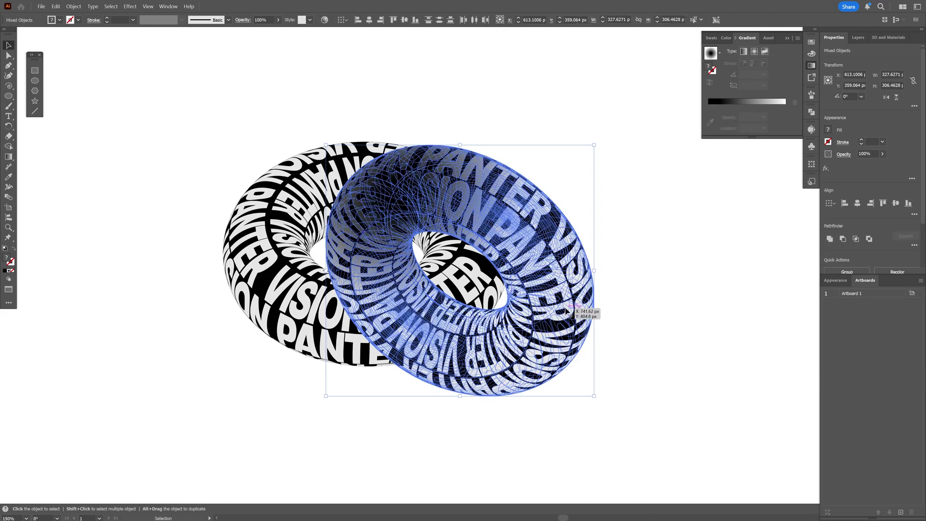
{"action": "right_click", "coordinate": [574, 309]}
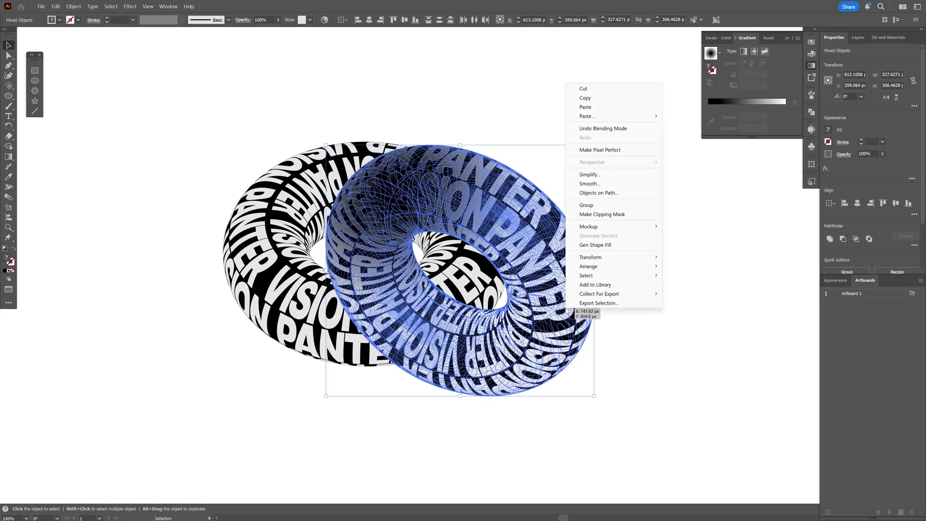
{"action": "left_click", "coordinate": [586, 205]}
{"action": "left_click", "coordinate": [684, 185]}
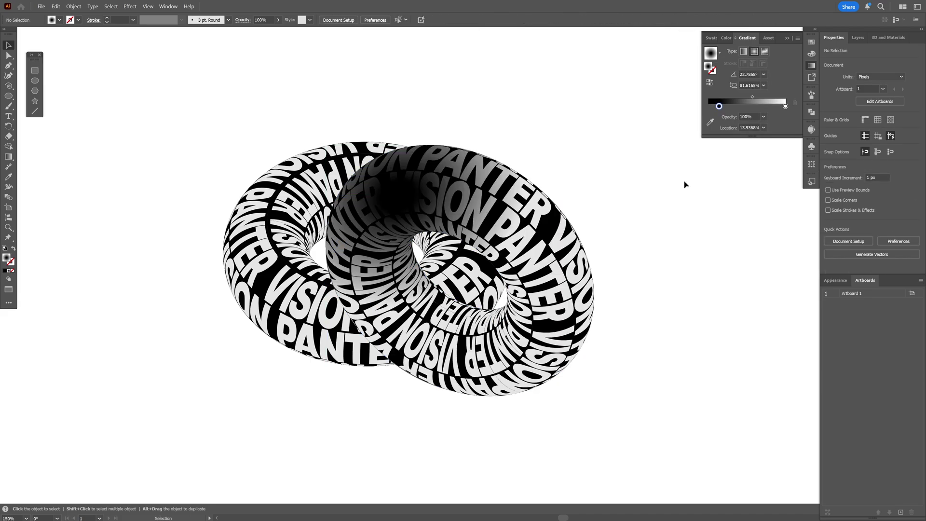
Step: Place a copy of the left ring in front and unite it into a single shape
{"action": "left_click", "coordinate": [292, 193]}
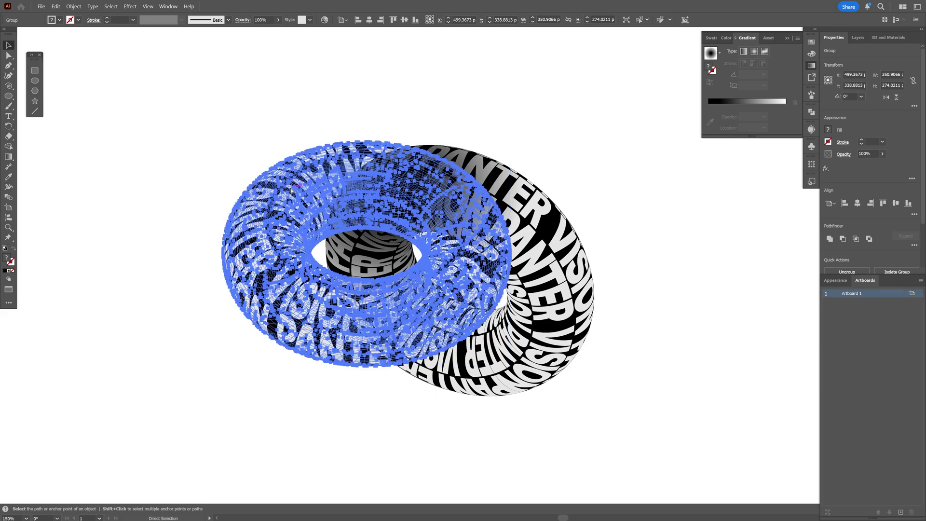
{"action": "key", "text": "v"}
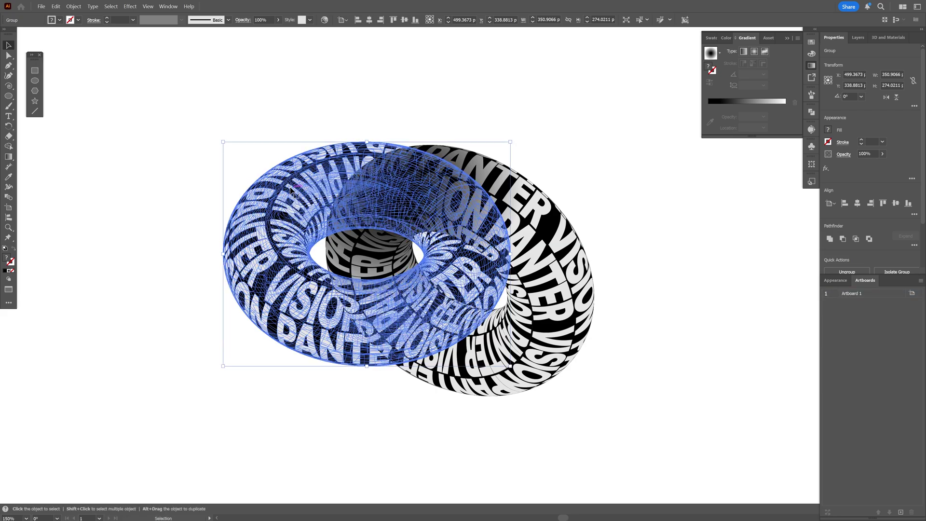
{"action": "left_click", "coordinate": [830, 240]}
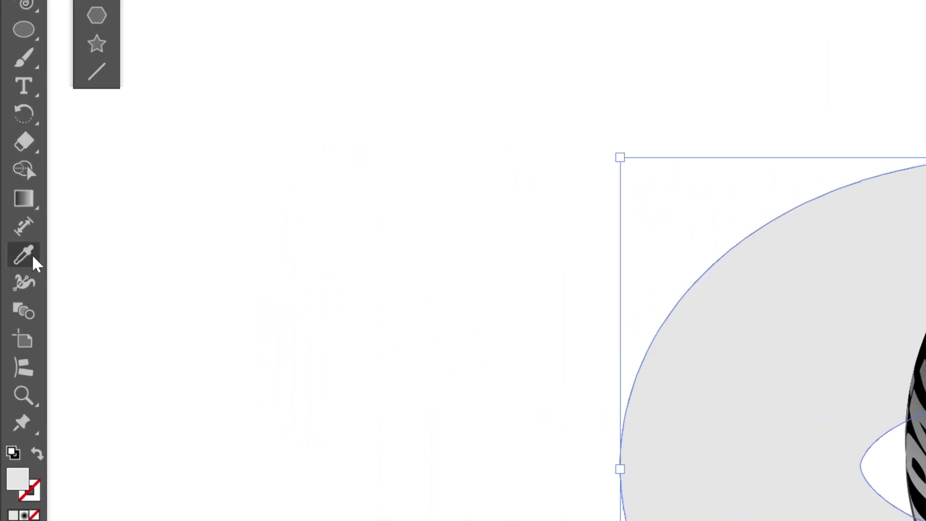
Step: Apply the right ring's multiplied radial gradient to the left ring's united shape and reposition its dark center at the upper overlap
{"action": "left_click", "coordinate": [32, 254]}
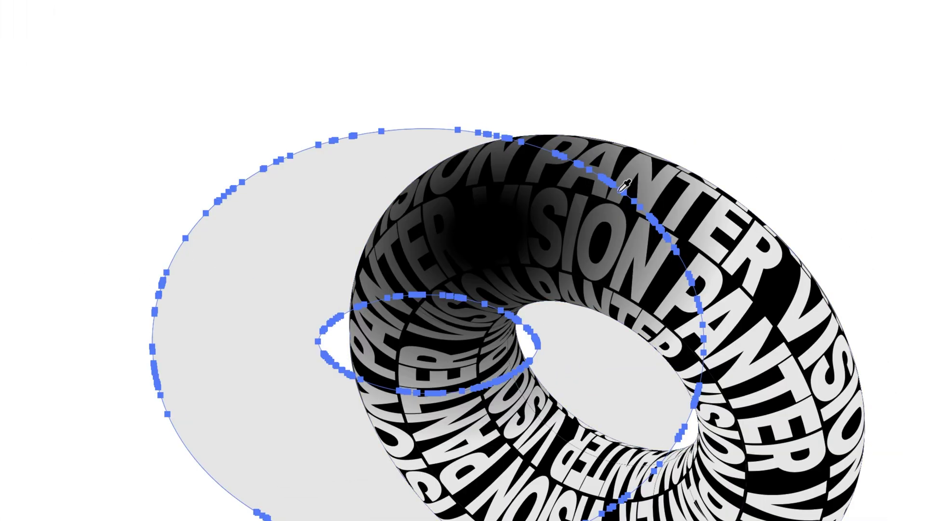
{"action": "left_click", "coordinate": [601, 237]}
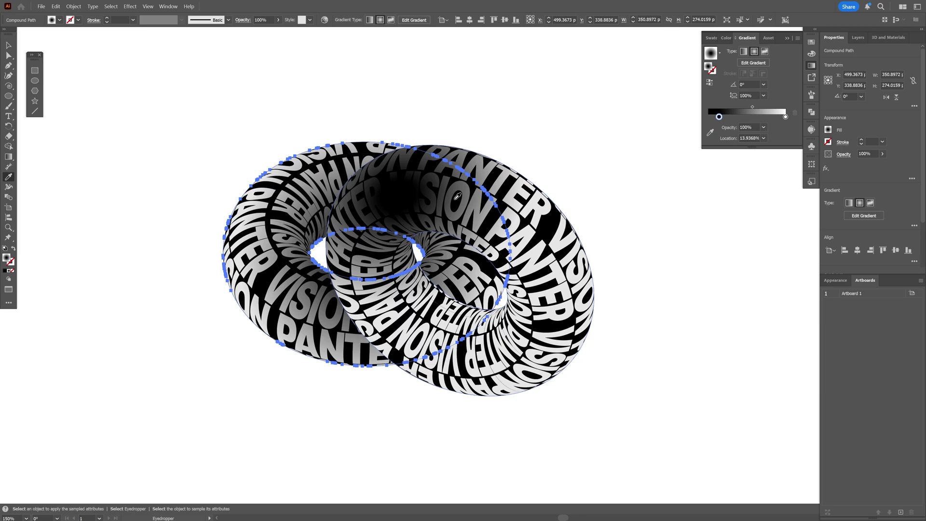
{"action": "key", "text": "g"}
{"action": "mouse_move", "coordinate": [405, 253]}
{"action": "left_mouse_down"}
{"action": "mouse_move", "coordinate": [384, 291]}
{"action": "mouse_move", "coordinate": [445, 328]}
{"action": "mouse_move", "coordinate": [368, 173]}
{"action": "mouse_move", "coordinate": [417, 198]}
{"action": "mouse_move", "coordinate": [410, 201]}
{"action": "left_mouse_up"}
{"action": "key", "text": "v"}
{"action": "left_click", "coordinate": [440, 101]}
Step: Reposition the right ring's shading gradient so its dark center sits at the ring's lower left, where it overlaps the left ring
{"action": "left_click", "coordinate": [12, 87]}
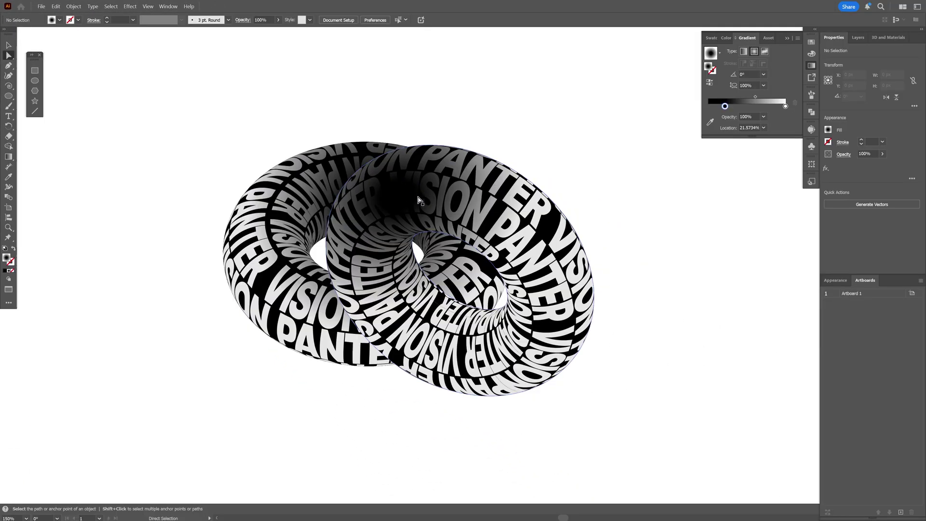
{"action": "left_click", "coordinate": [735, 328]}
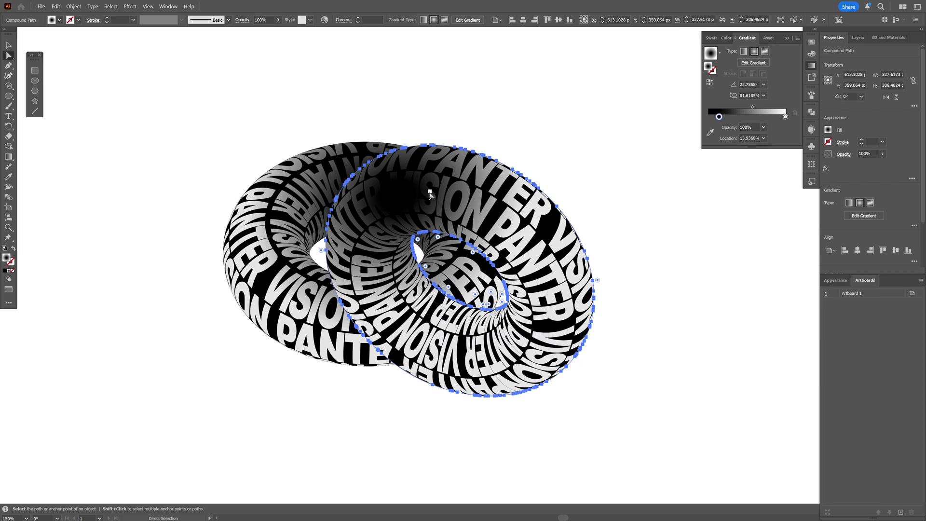
{"action": "key", "text": "g"}
{"action": "left_click_drag", "start_coordinate": [430, 183], "coordinate": [452, 295]}
{"action": "key", "text": "v"}
{"action": "left_click", "coordinate": [241, 339]}
Step: Group the left ring with its gradient shading shape
{"action": "left_click_drag", "start_coordinate": [208, 348], "coordinate": [240, 254]}
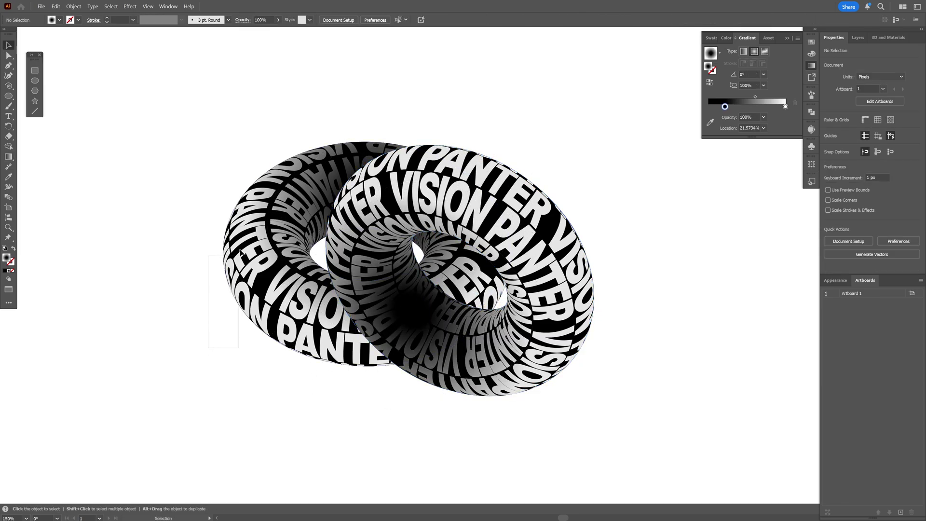
{"action": "left_click_drag", "start_coordinate": [261, 212], "coordinate": [251, 213]}
{"action": "right_click", "coordinate": [250, 213]}
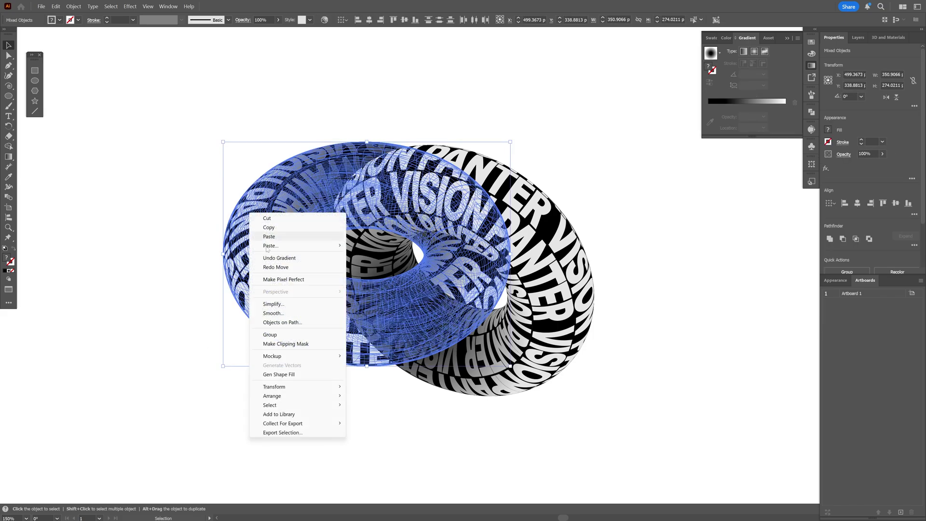
{"action": "left_click", "coordinate": [271, 334]}
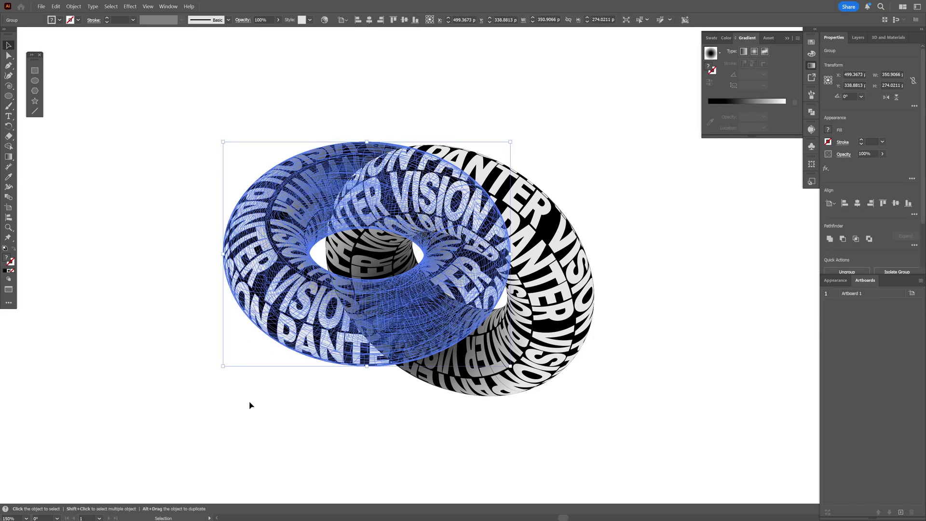
Step: Intertwine the two ring groups and bring the left ring in front of the right ring at their lower overlap
{"action": "left_click", "coordinate": [552, 245], "text": "shift"}
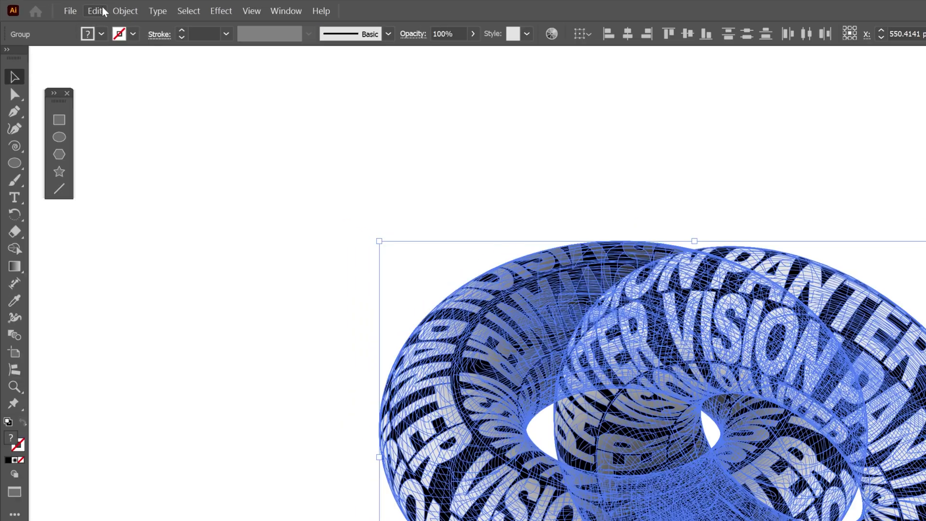
{"action": "left_click", "coordinate": [72, 8]}
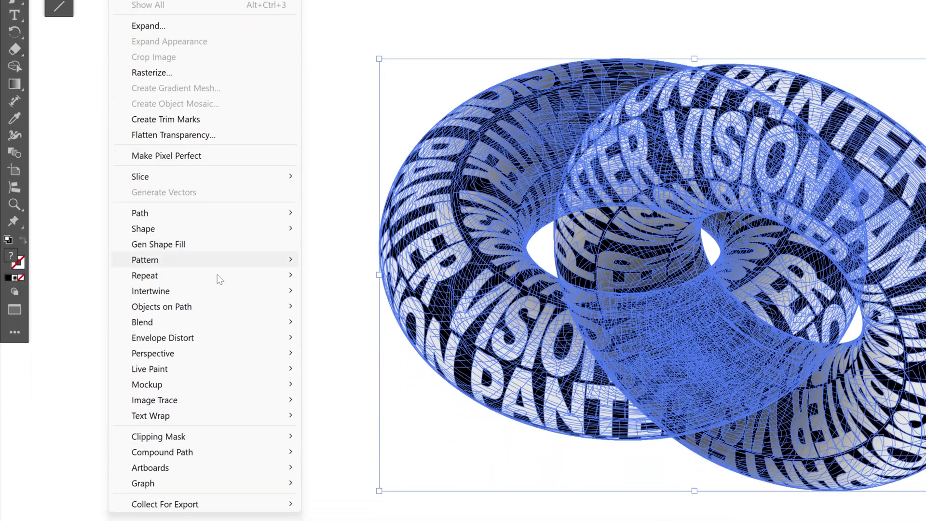
{"action": "mouse_move", "coordinate": [220, 475]}
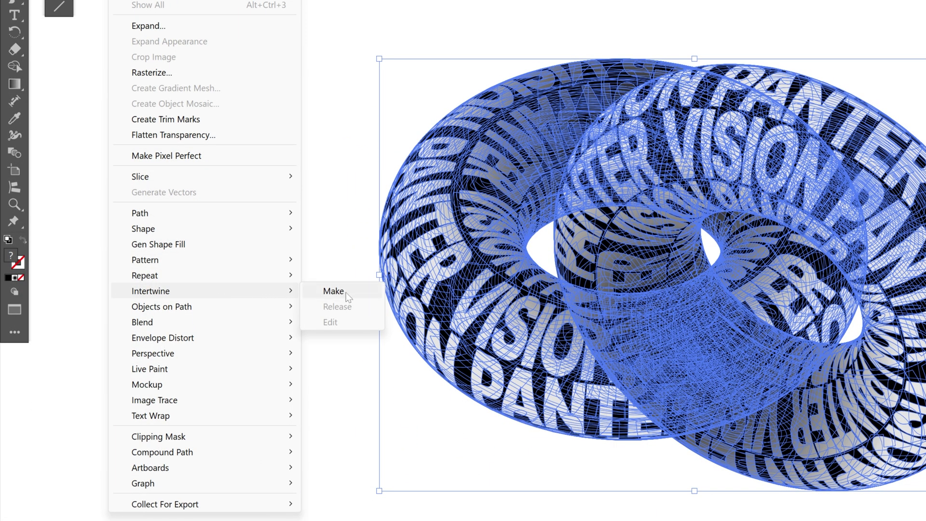
{"action": "left_click", "coordinate": [334, 291]}
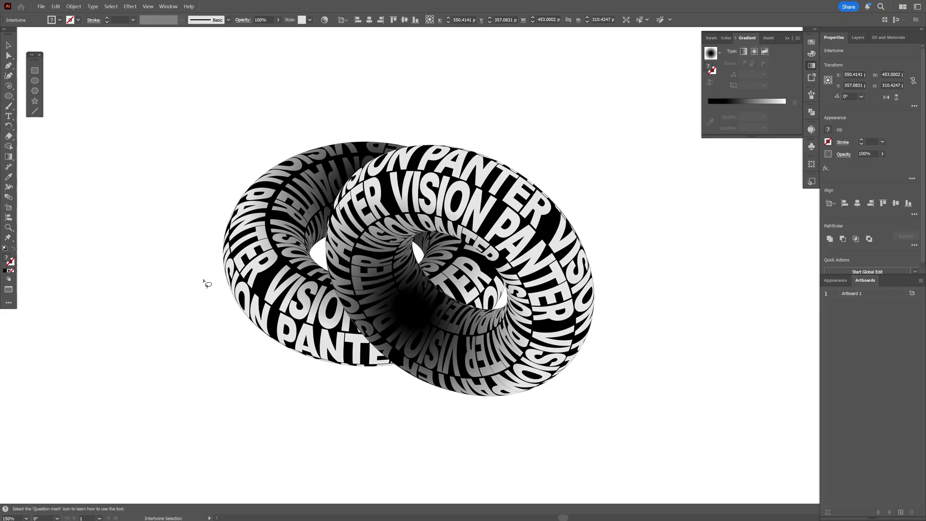
{"action": "left_click", "coordinate": [396, 306]}
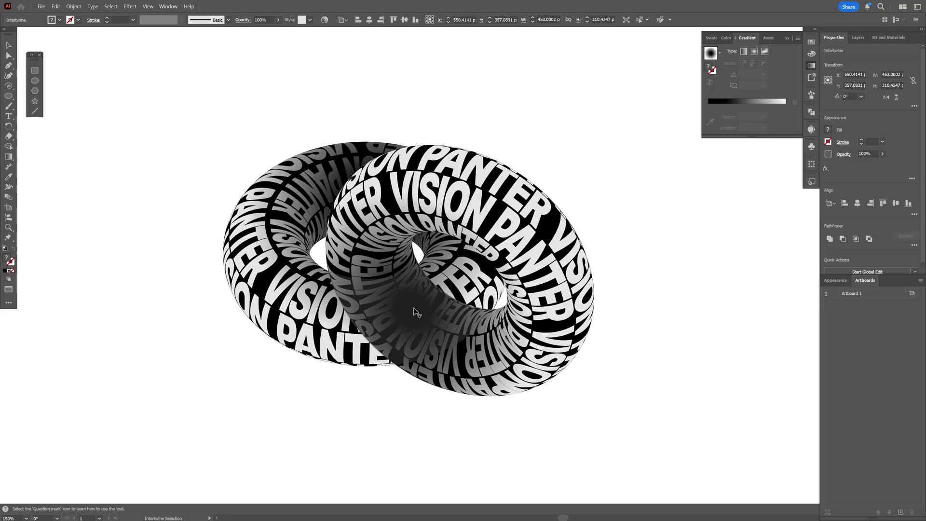
{"action": "left_click", "coordinate": [414, 310]}
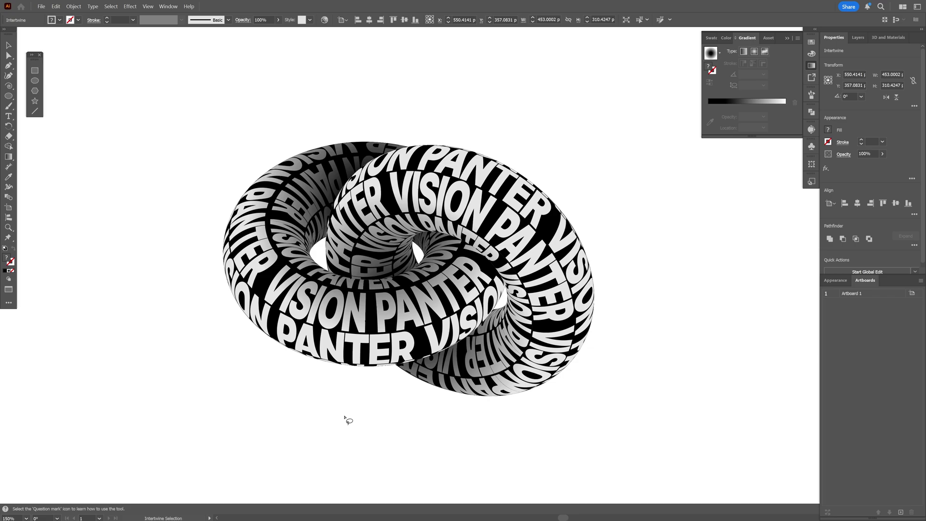